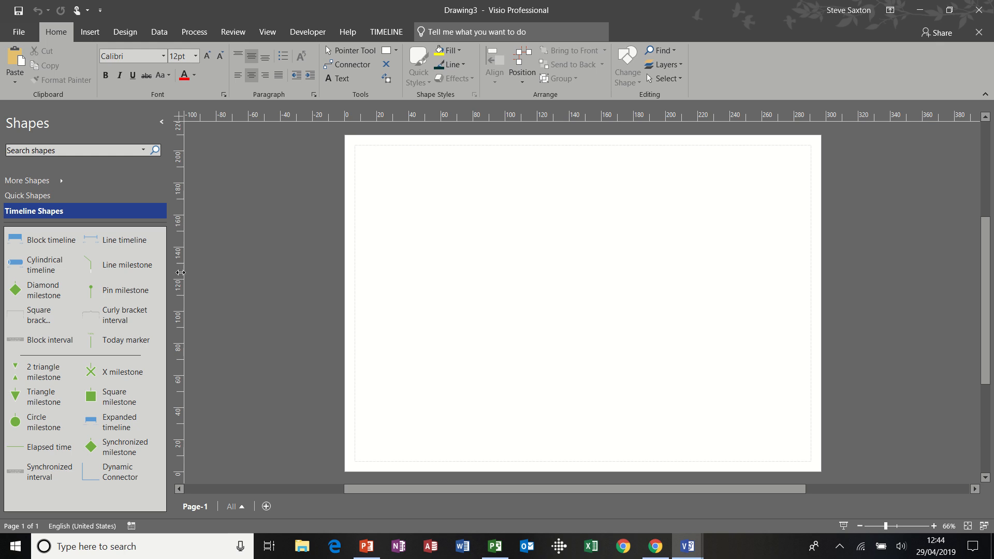
# - Place a cylindrical timeline across the upper page, running from 01/04/2019 to 30/09/2019 with a time scale in months
pyautogui.moveTo(44, 264)
pyautogui.mouseDown()
pyautogui.moveTo(308, 256)
pyautogui.moveTo(502, 217)
pyautogui.moveTo(528, 233)
pyautogui.moveTo(572, 226)
pyautogui.mouseUp()
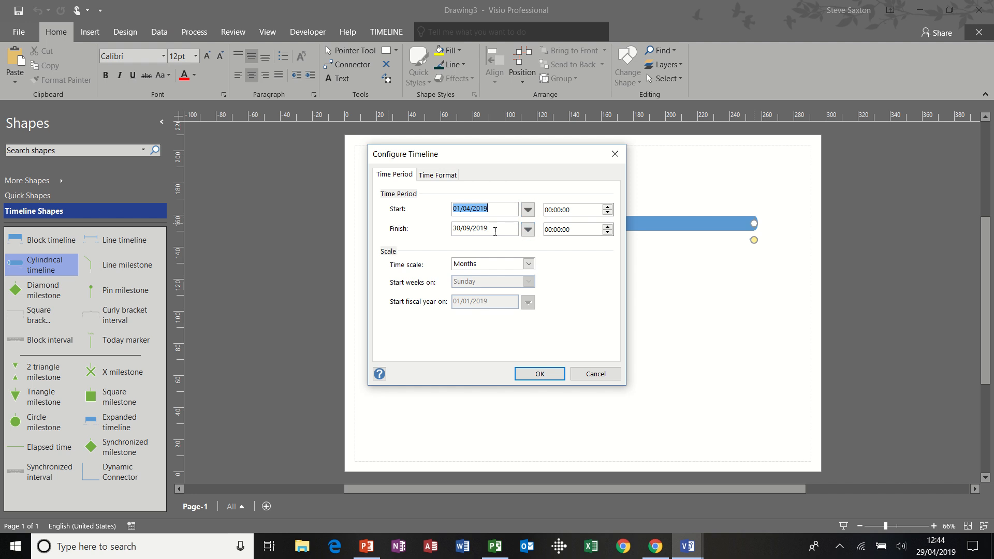
pyautogui.click(539, 374)
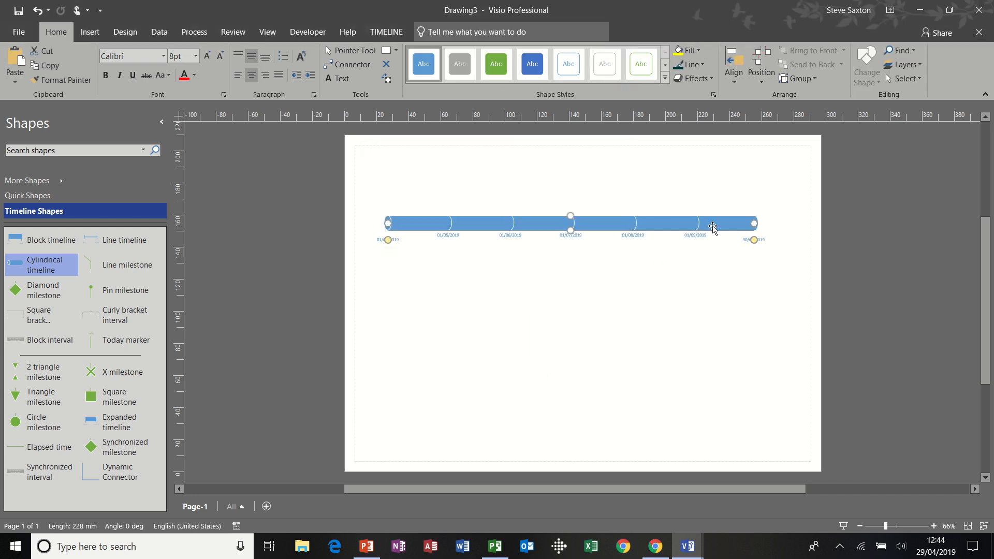
# - Add an arrowhead to the end of the timeline and place a today marker on it
pyautogui.rightClick(720, 225)
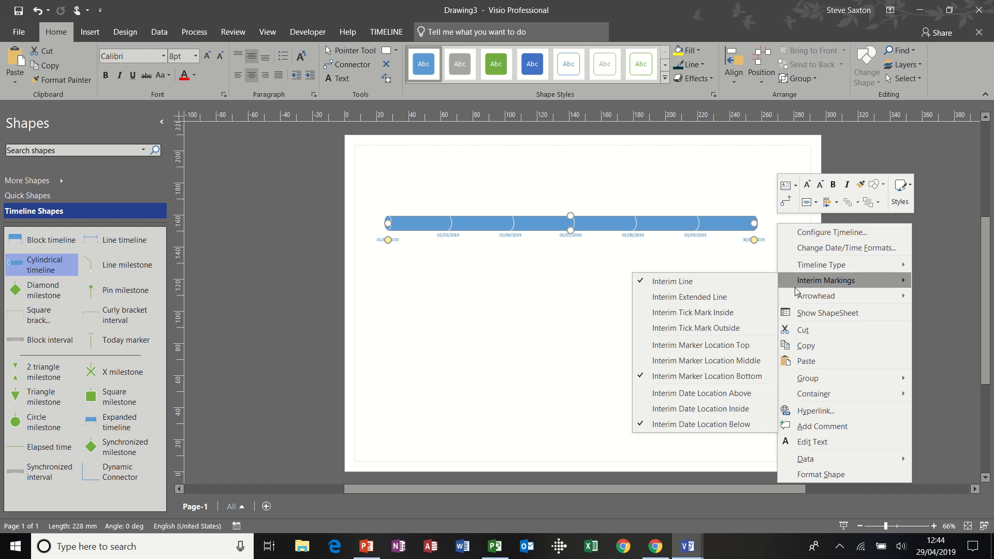
pyautogui.moveTo(811, 295)
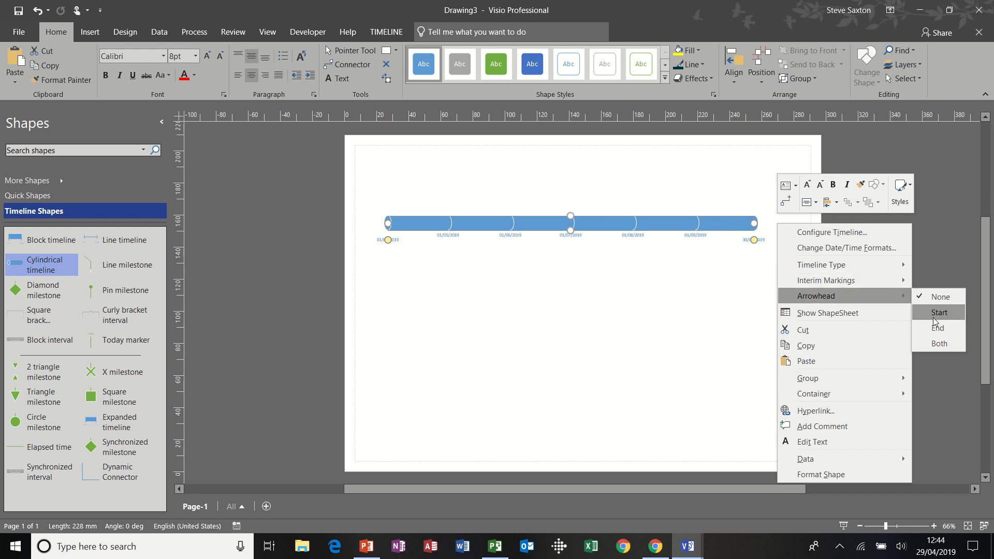
pyautogui.click(936, 330)
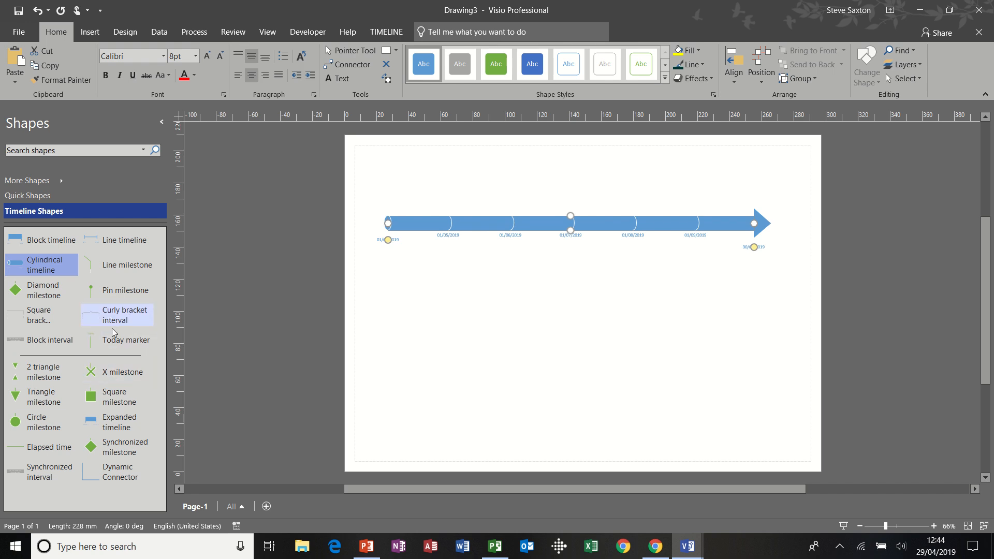
pyautogui.moveTo(110, 342)
pyautogui.mouseDown()
pyautogui.moveTo(240, 303)
pyautogui.moveTo(423, 223)
pyautogui.mouseUp()
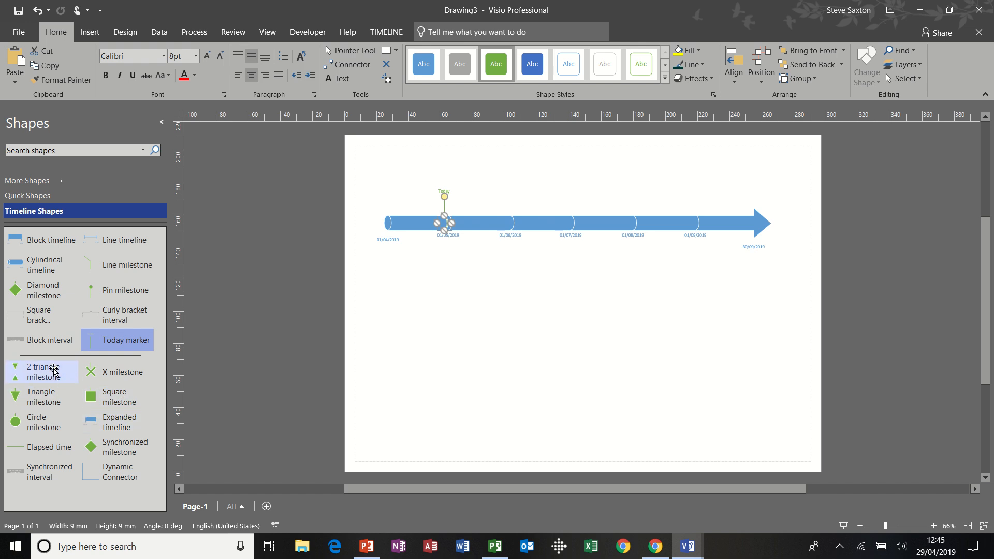
# - Add a 2 triangle milestone dated 09/05/2019 and described as "Phase One" to the timeline, and move its label above the today marker's label
pyautogui.moveTo(54, 370); pyautogui.dragTo(471, 219)
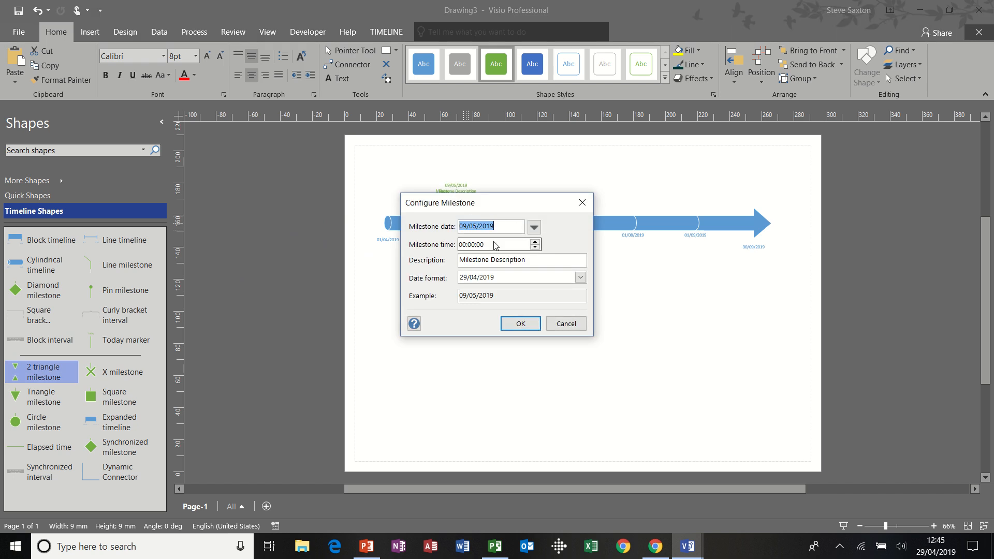
pyautogui.click(534, 260)
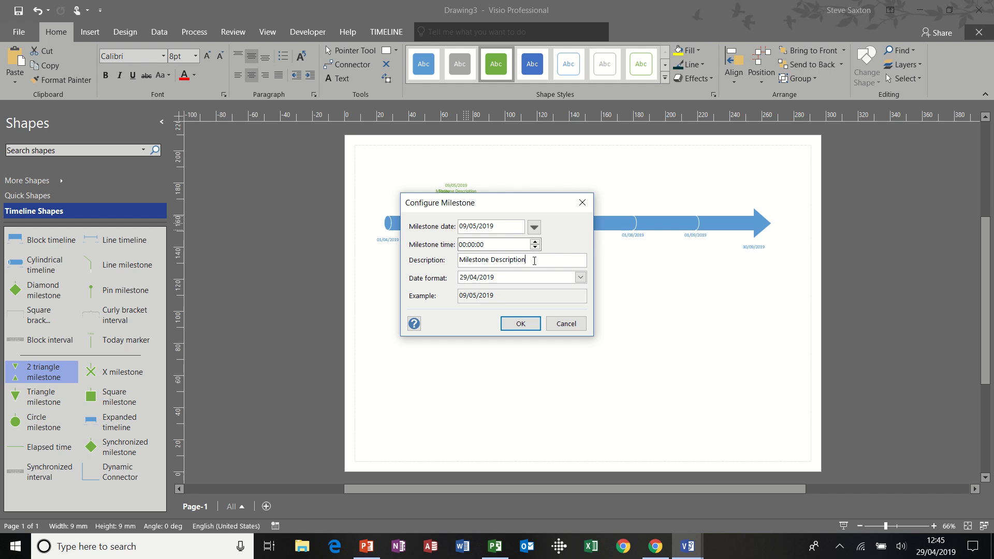
pyautogui.moveTo(534, 260); pyautogui.dragTo(439, 264)
pyautogui.write('Phase One')
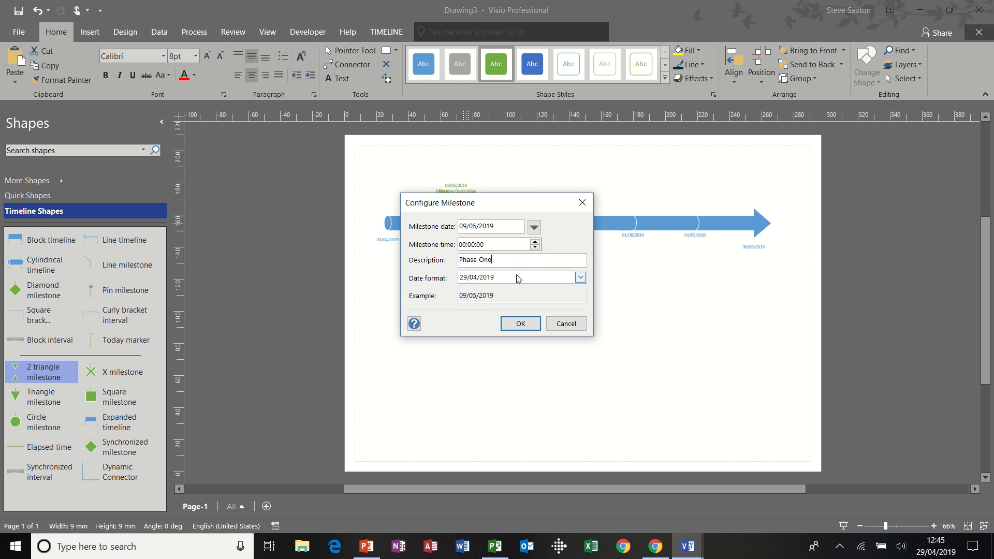
pyautogui.click(520, 323)
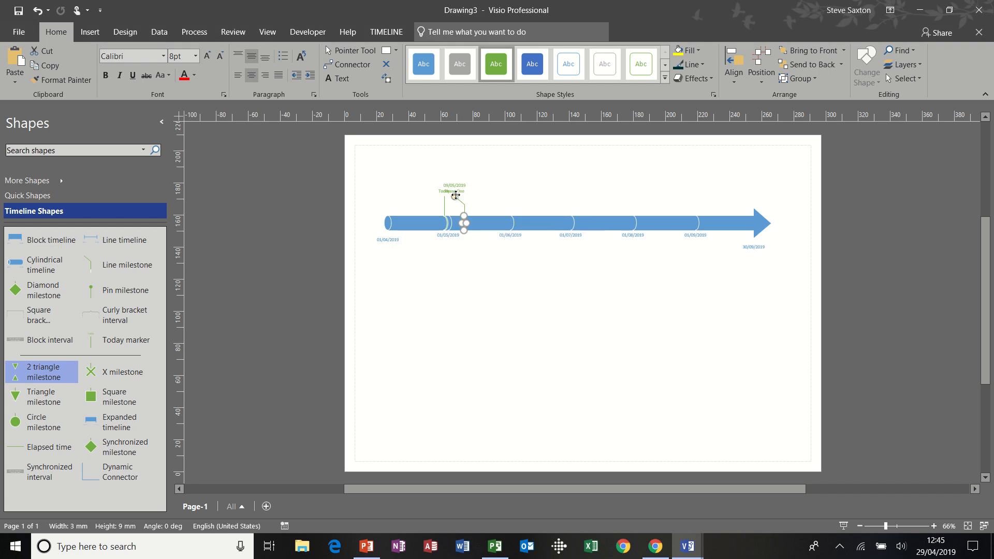
pyautogui.moveTo(441, 168); pyautogui.dragTo(441, 167)
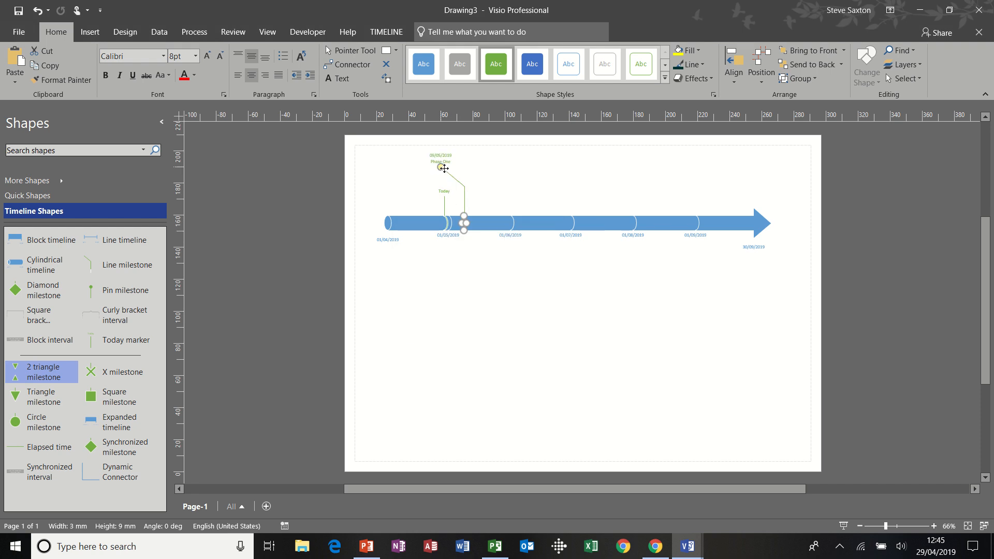
pyautogui.click(481, 190)
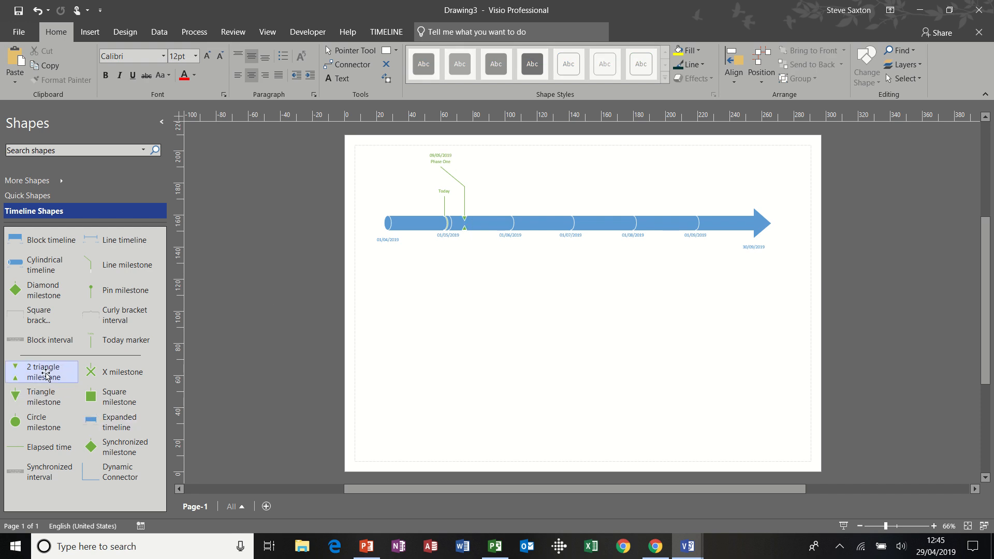
# - Add a 2 triangle milestone dated 14/06/2019 to the timeline with the description "Phase Two"
pyautogui.moveTo(46, 373); pyautogui.dragTo(537, 219)
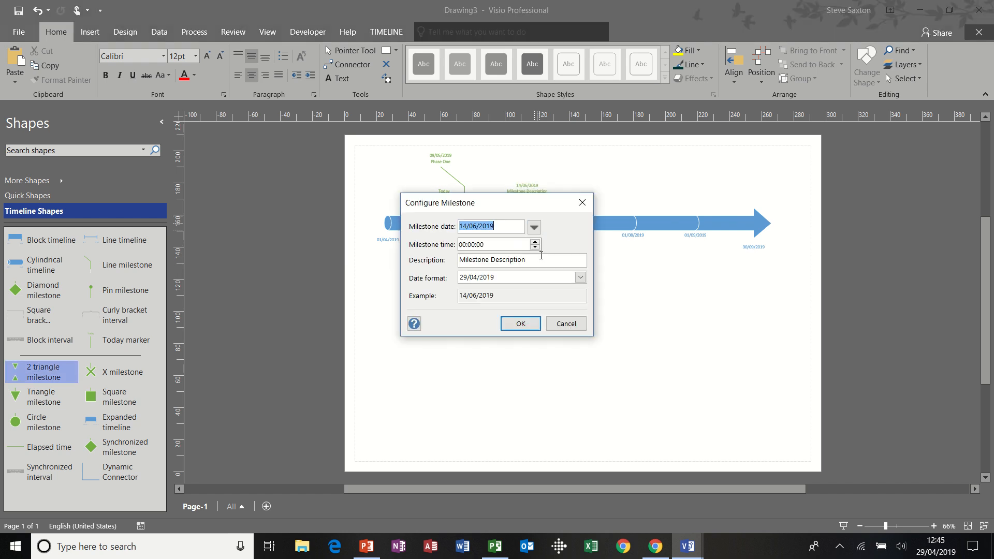
pyautogui.moveTo(541, 258); pyautogui.dragTo(444, 256)
pyautogui.write('Phase Two')
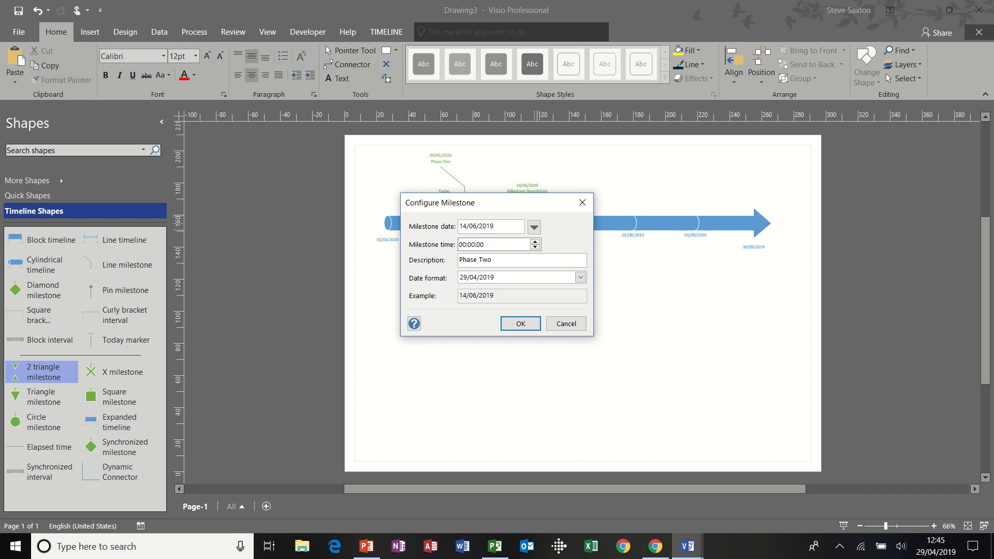
pyautogui.click(519, 323)
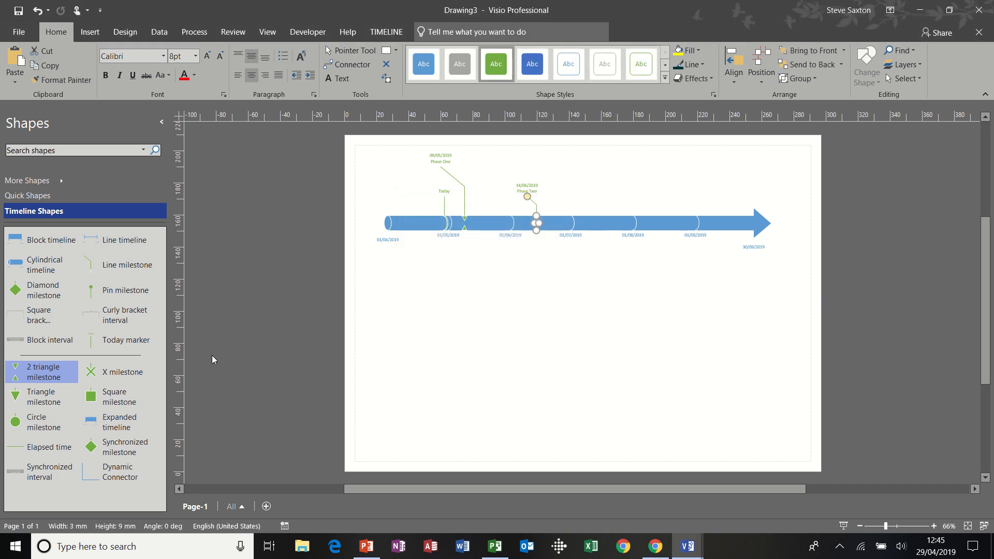
# - Add a 2 triangle milestone dated 15/08/2019 to the timeline with the description "Phase Three"
pyautogui.moveTo(52, 379); pyautogui.dragTo(665, 231)
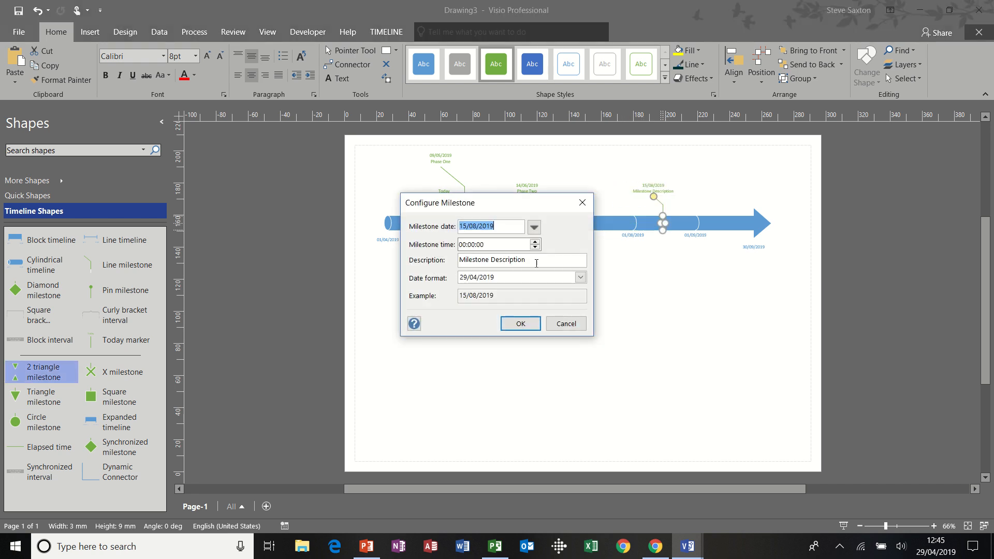
pyautogui.moveTo(537, 263); pyautogui.dragTo(432, 262)
pyautogui.write('Phase Three')
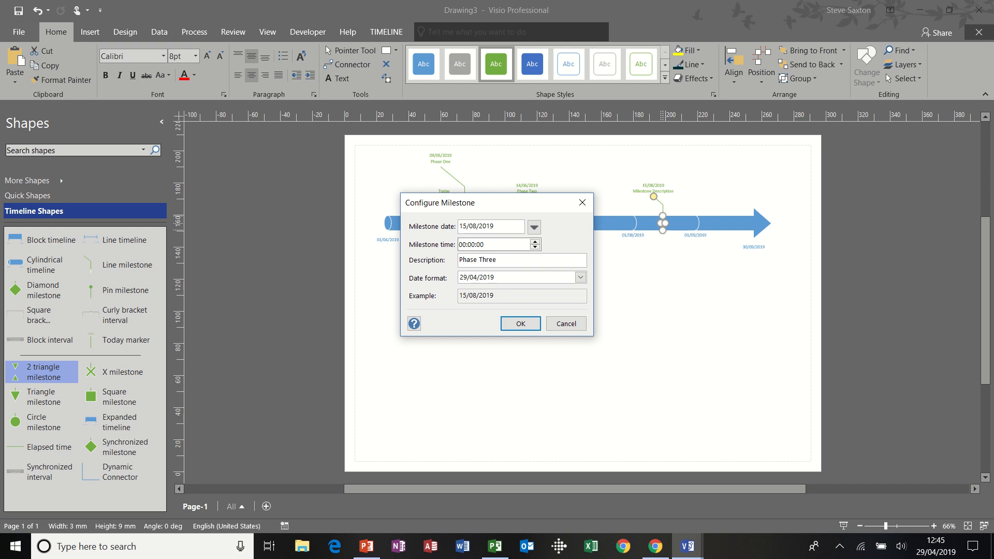
pyautogui.click(510, 324)
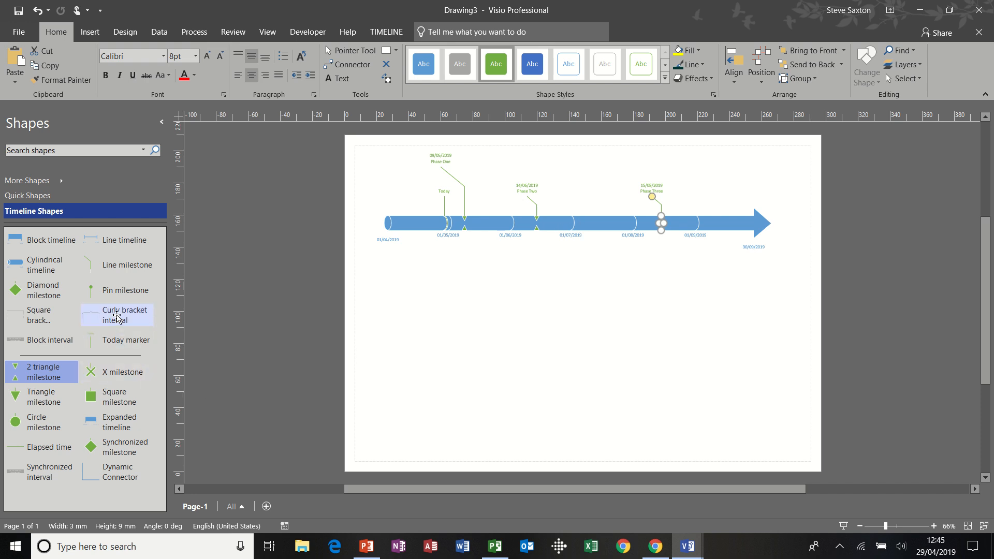
# - Add a curly bracket interval from 26/06/2019 to 28/07/2019 described as "Part A", and move its label below the timeline
pyautogui.moveTo(117, 316); pyautogui.dragTo(592, 219)
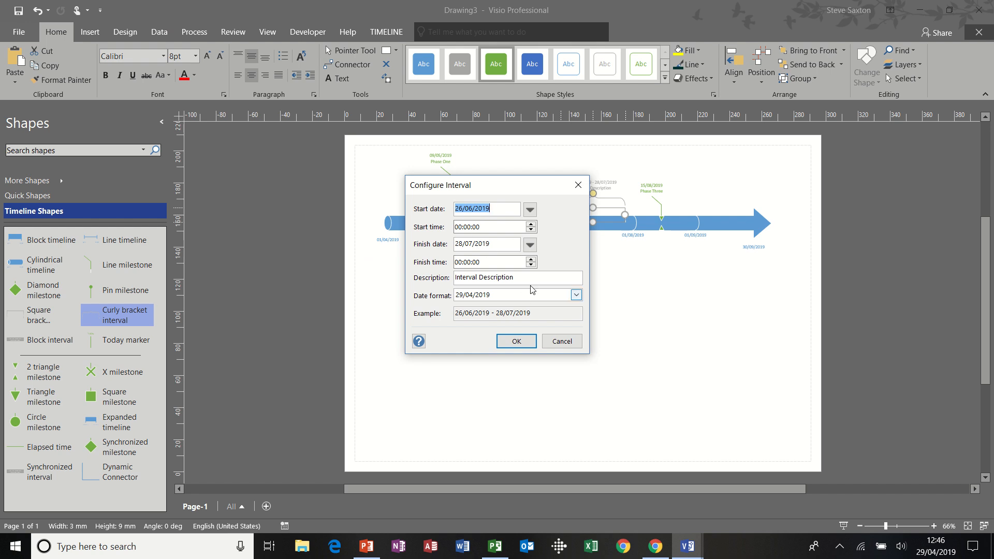
pyautogui.moveTo(532, 278); pyautogui.dragTo(445, 275)
pyautogui.write('Part A')
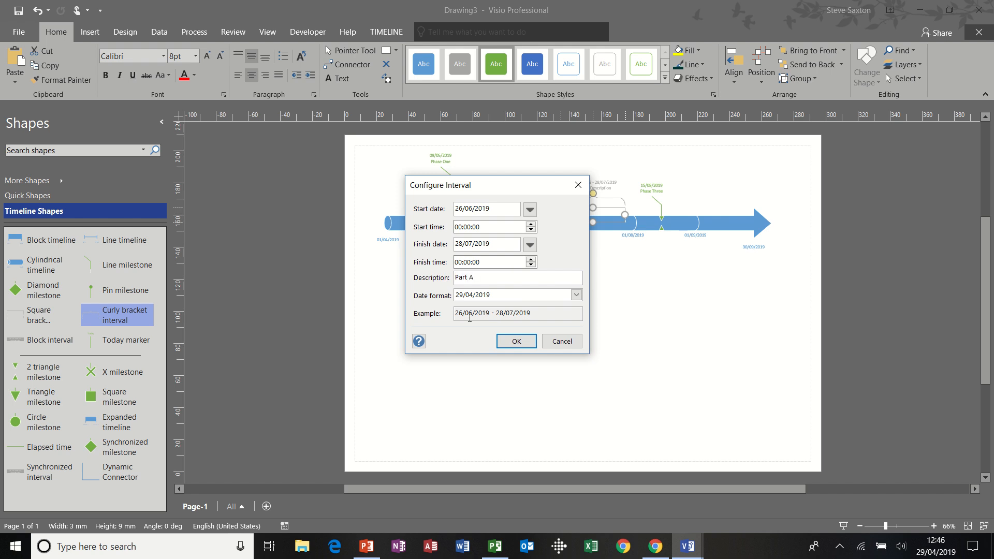
pyautogui.click(512, 340)
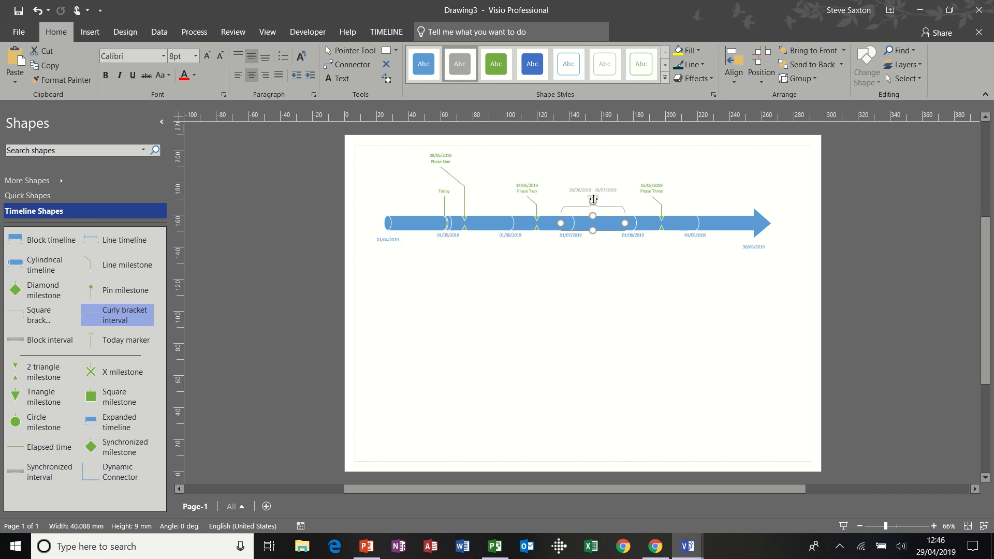
pyautogui.moveTo(596, 250); pyautogui.dragTo(593, 270)
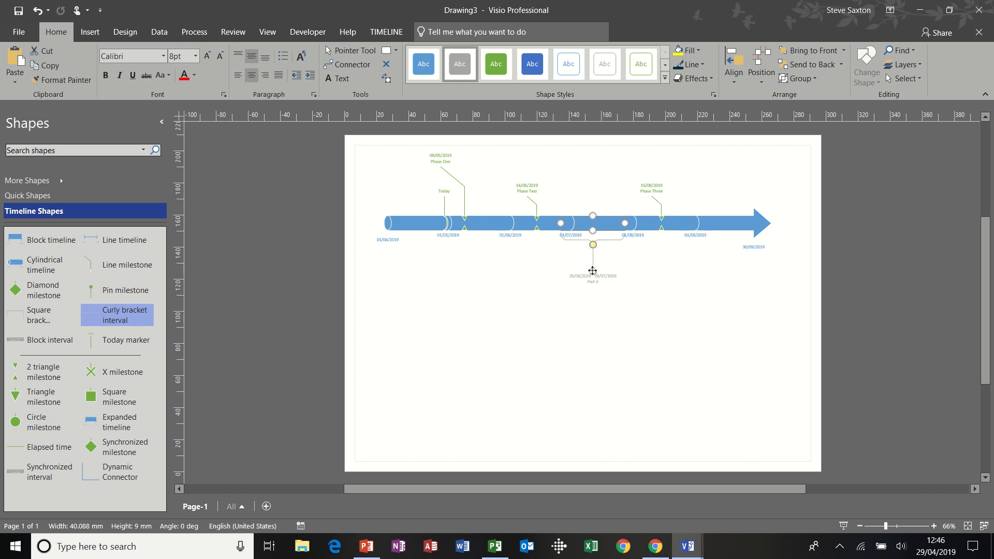
# - Raise the Phase Two and Phase Three milestone labels to the height of the Phase One label, offset to the right of their markers
pyautogui.click(526, 196)
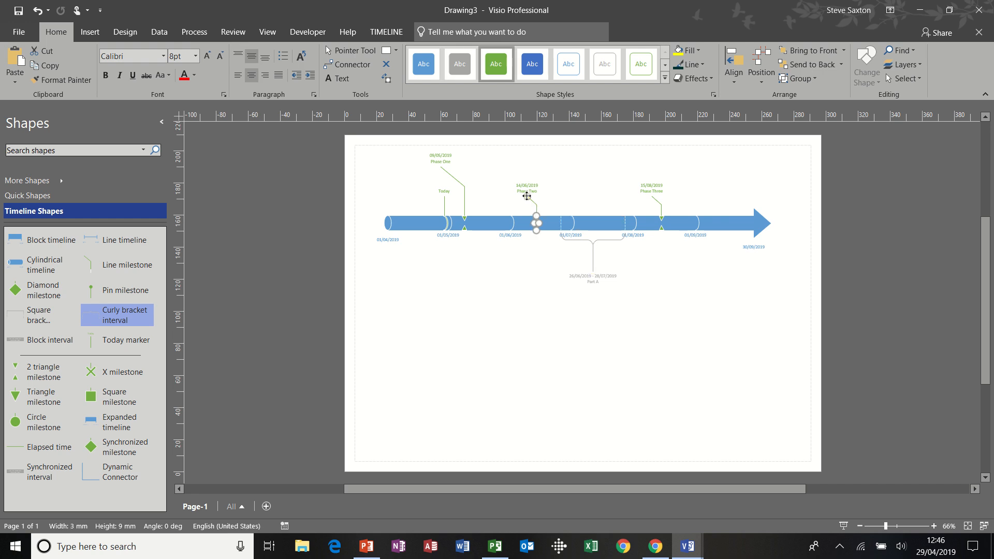
pyautogui.moveTo(527, 195); pyautogui.dragTo(561, 167)
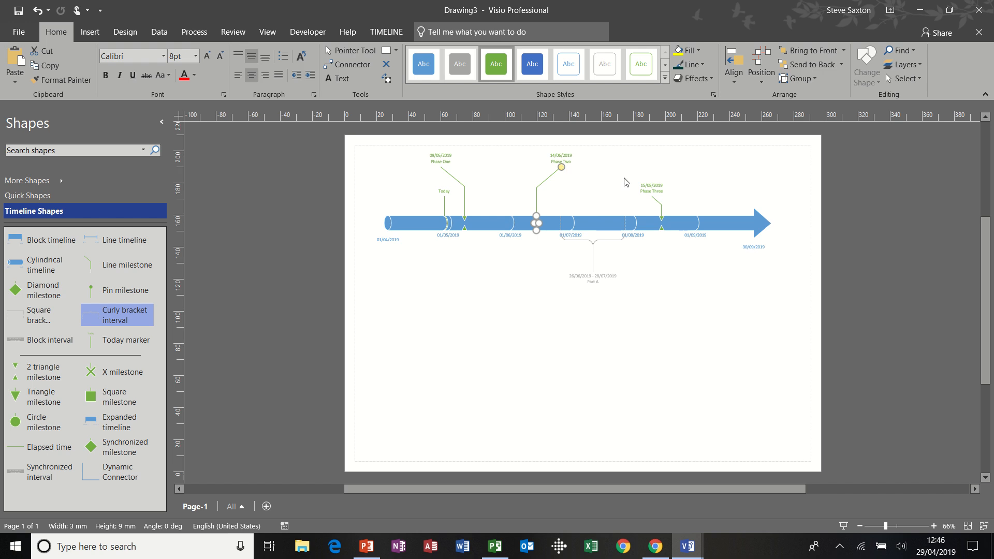
pyautogui.click(655, 201)
pyautogui.moveTo(652, 196); pyautogui.dragTo(673, 166)
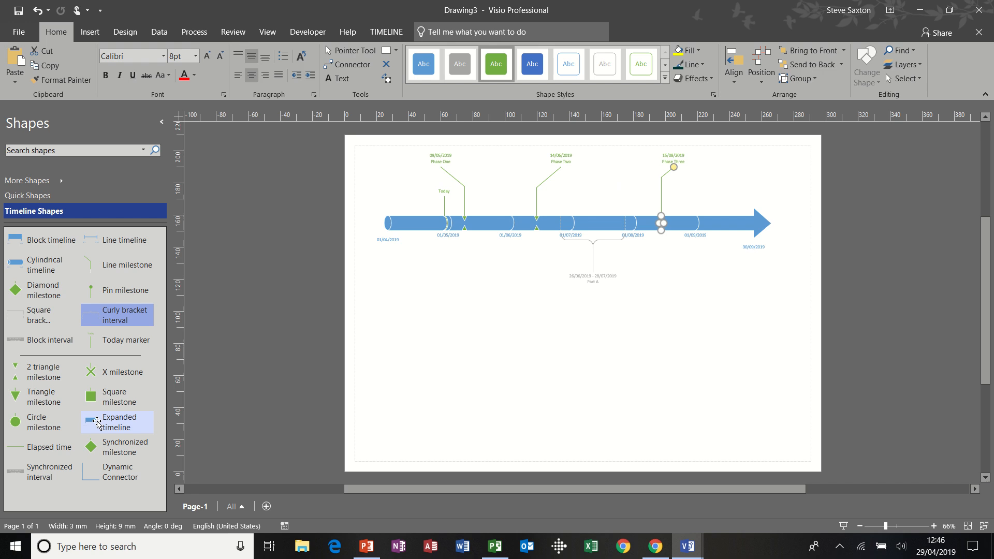
# - Add an expanded timeline below the main one, covering 01/04/2019 to 30/04/2019
pyautogui.moveTo(97, 422); pyautogui.dragTo(542, 313)
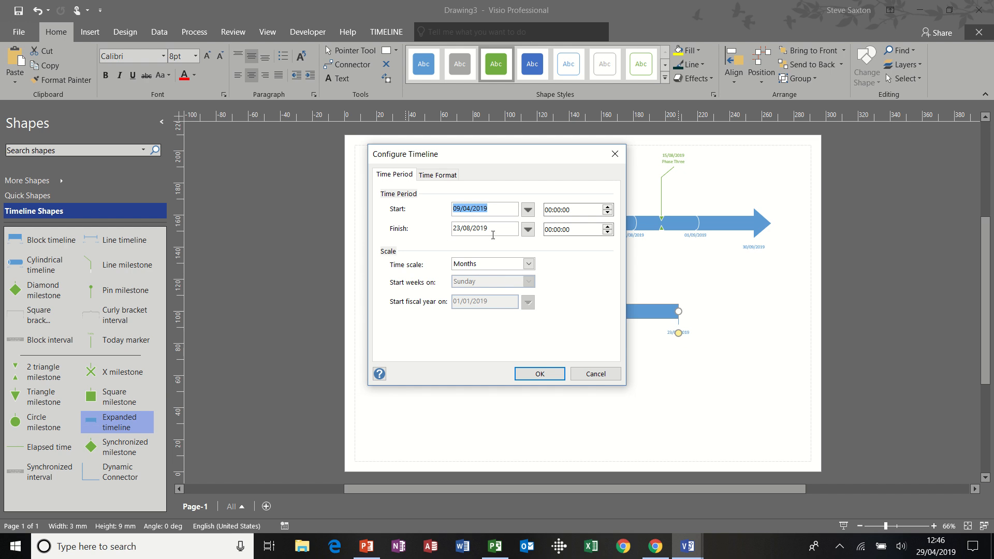
pyautogui.click(528, 230)
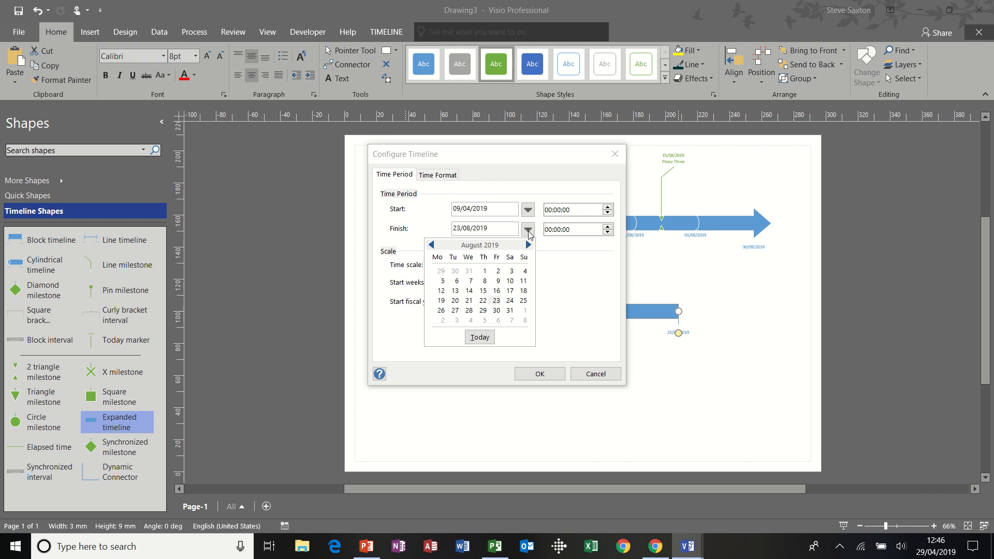
pyautogui.click(432, 244)
pyautogui.click(432, 245)
pyautogui.click(432, 245)
pyautogui.click(432, 245)
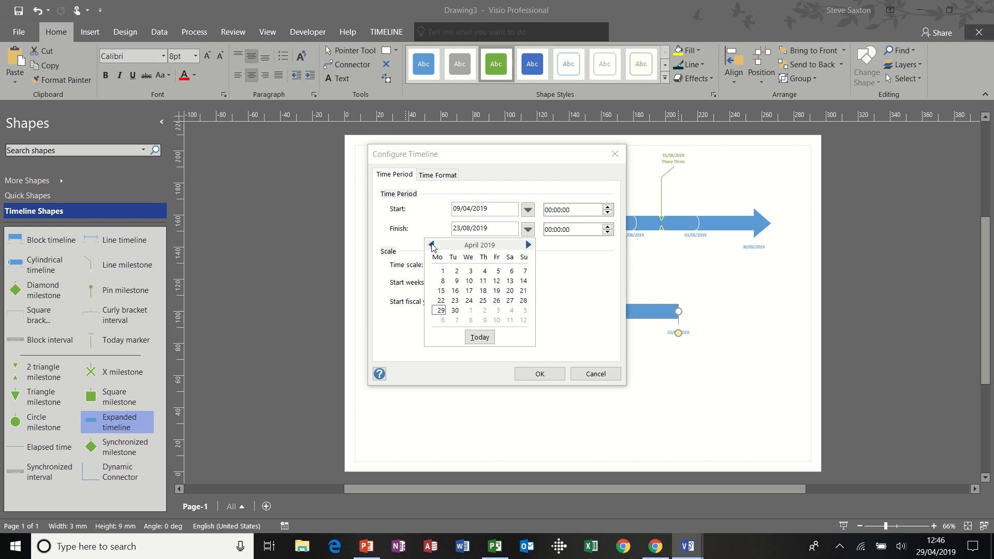
pyautogui.click(460, 310)
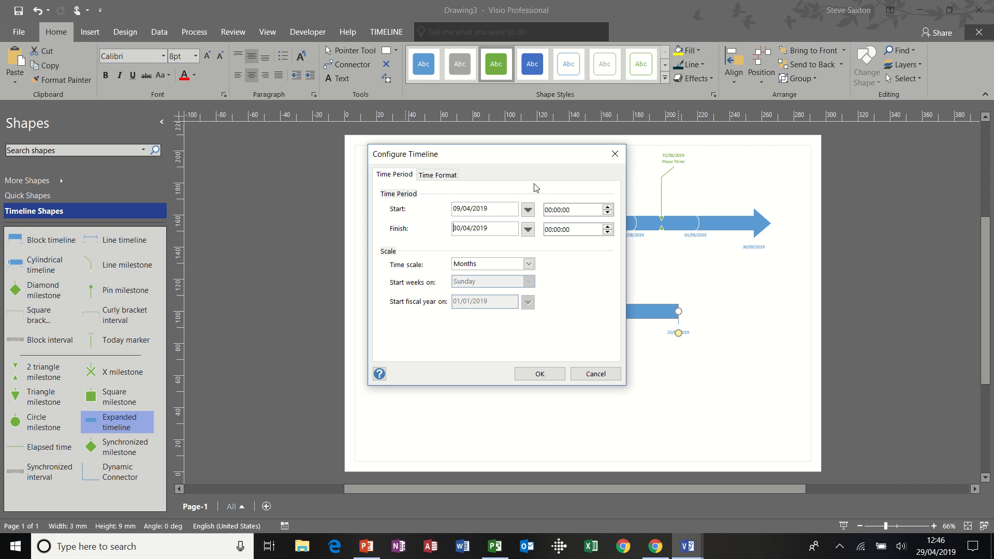
pyautogui.click(528, 210)
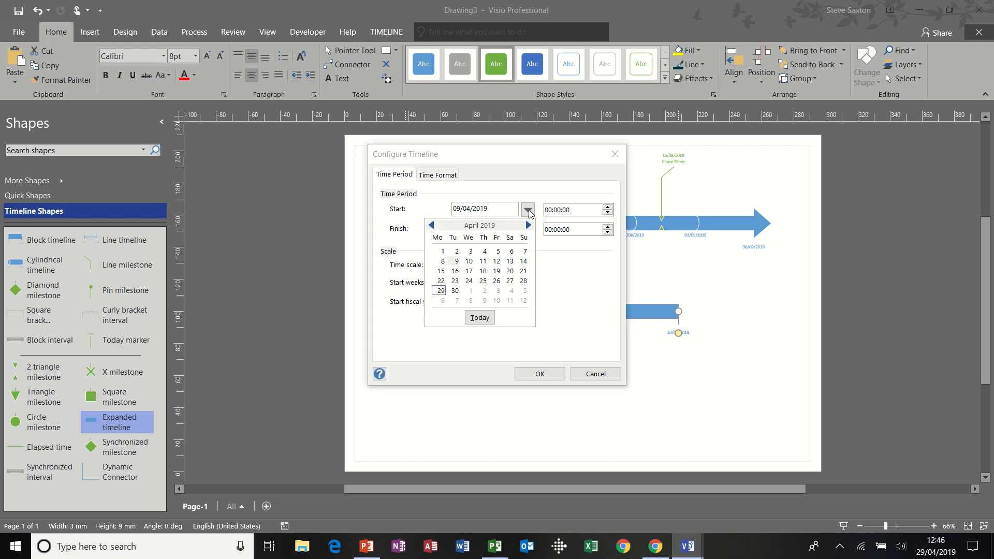
pyautogui.click(442, 252)
pyautogui.click(534, 374)
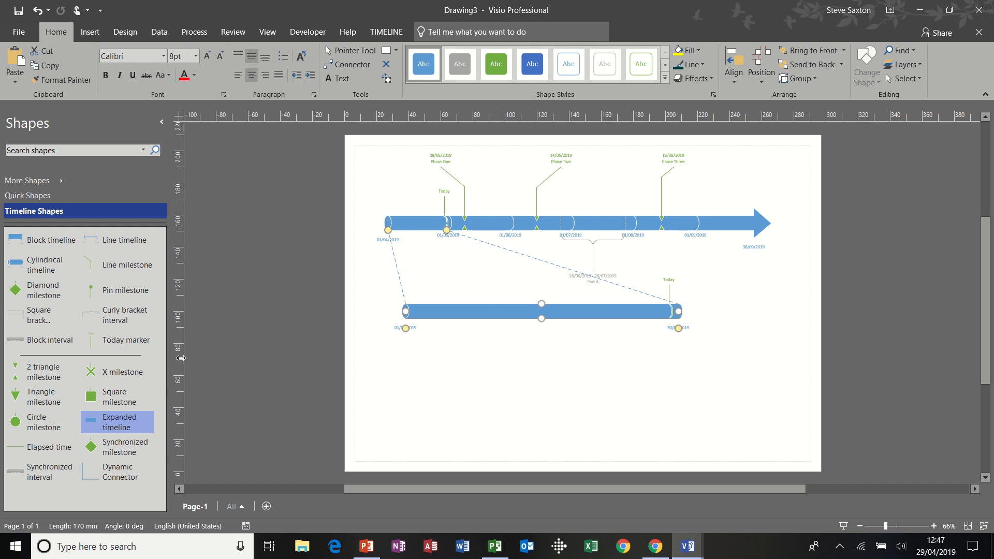
# - Add a 2 triangle milestone dated 08/04/2019 to the expanded timeline with the description "Test"
pyautogui.click(47, 372)
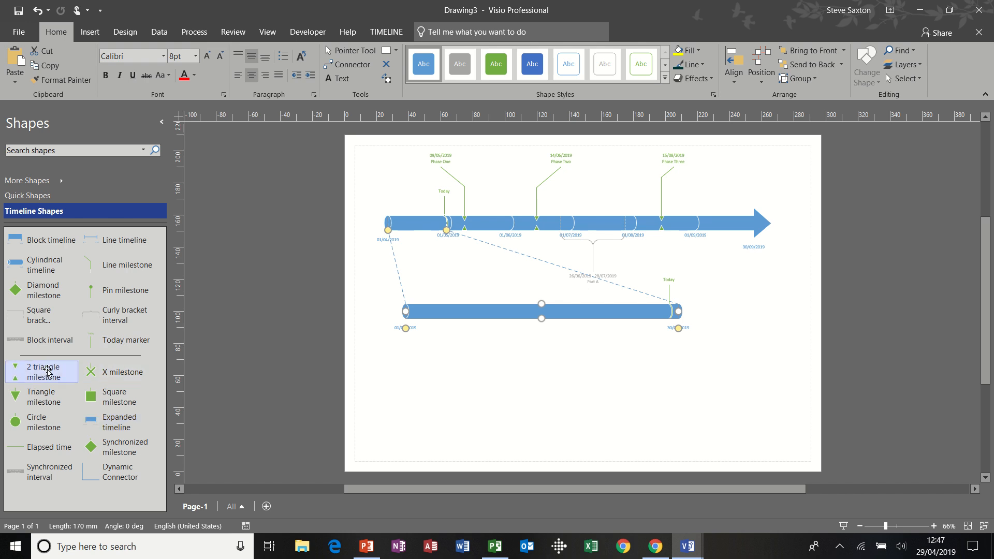
pyautogui.moveTo(47, 371); pyautogui.dragTo(475, 311)
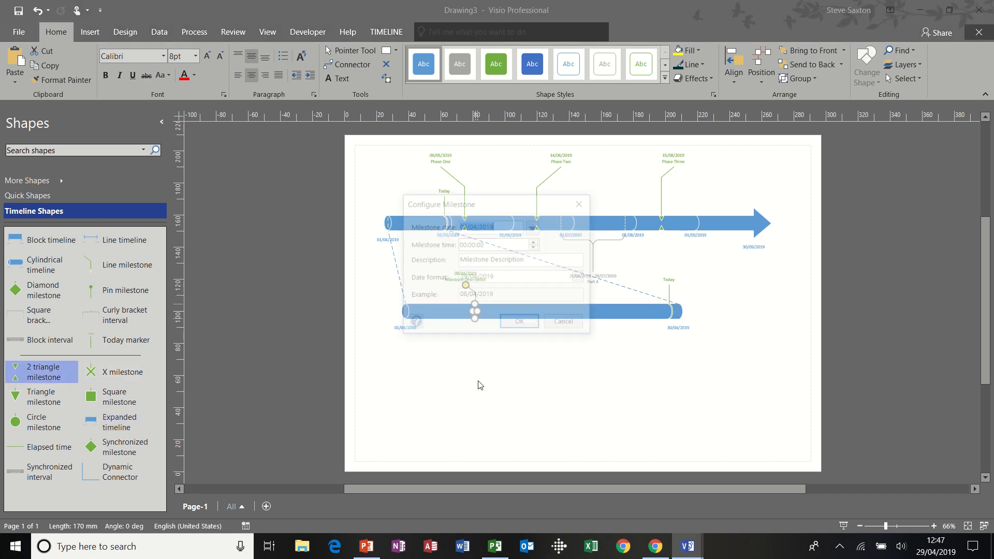
pyautogui.click(539, 260)
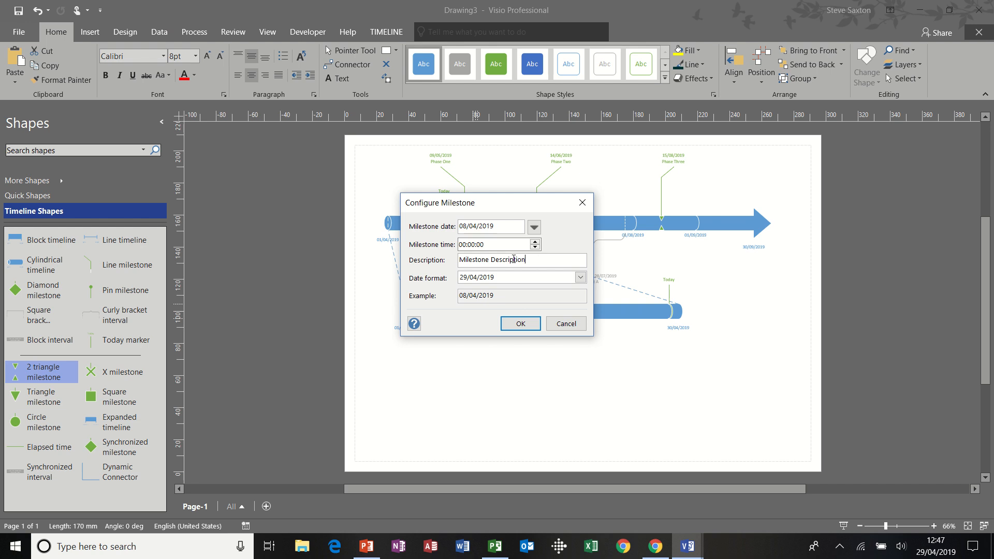
pyautogui.moveTo(514, 260); pyautogui.dragTo(445, 264)
pyautogui.write('Test')
pyautogui.click(515, 323)
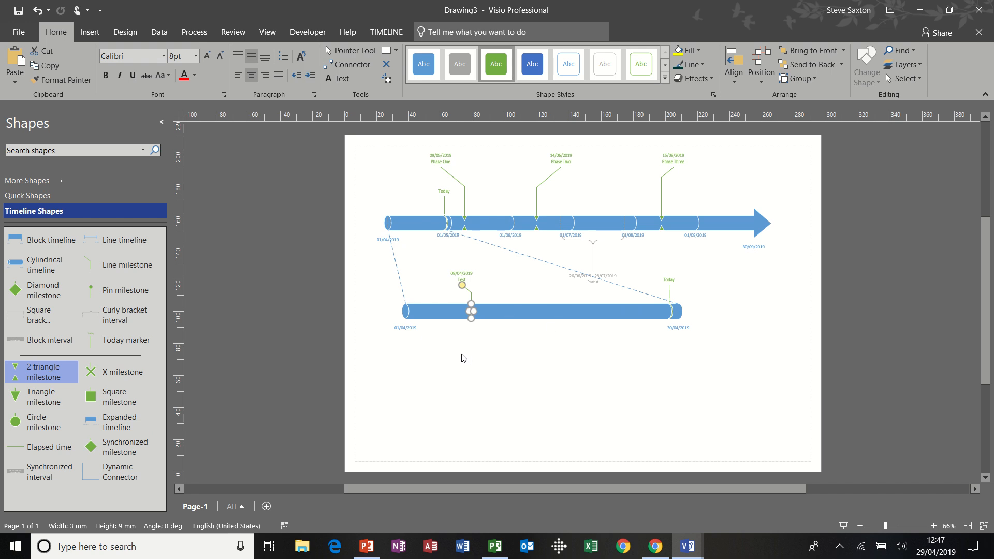
# - Delete the Test milestone from the expanded timeline
pyautogui.click(486, 343)
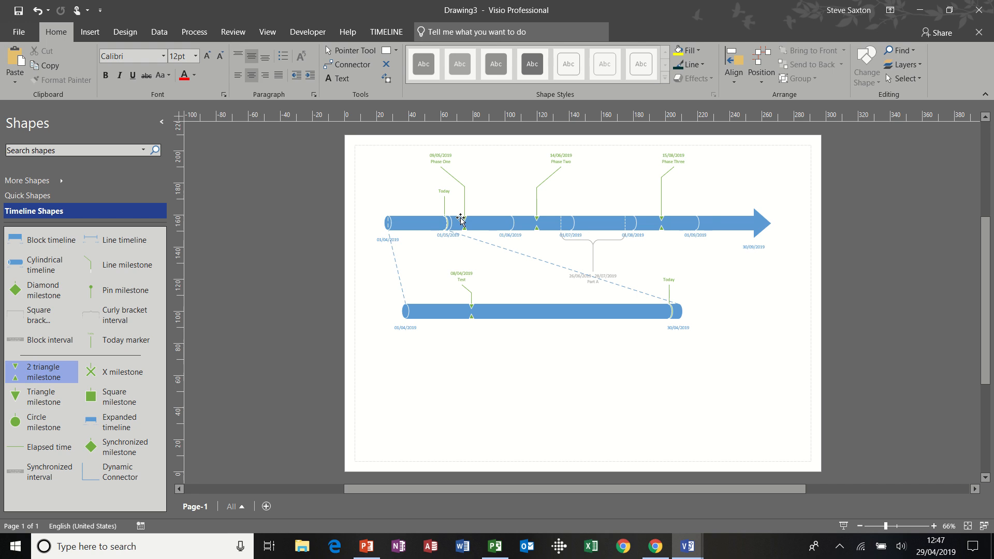
pyautogui.click(468, 310)
pyautogui.press('Delete')
# - Add a 2 triangle milestone dated 19/04/2019 and described as "Test" to the main timeline, and move its expanded-timeline counterpart to 13/04/2019
pyautogui.moveTo(50, 371); pyautogui.dragTo(424, 223)
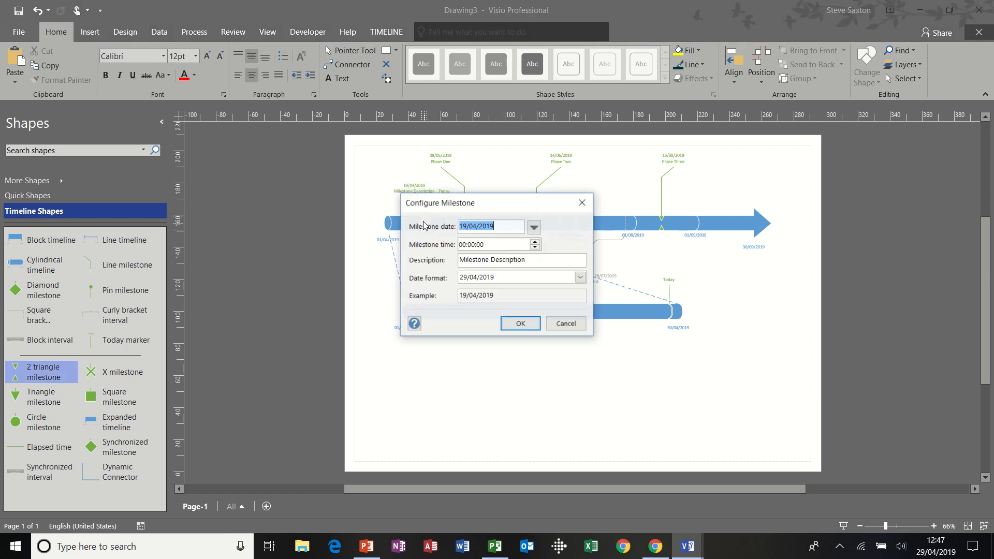
pyautogui.moveTo(524, 260); pyautogui.dragTo(422, 263)
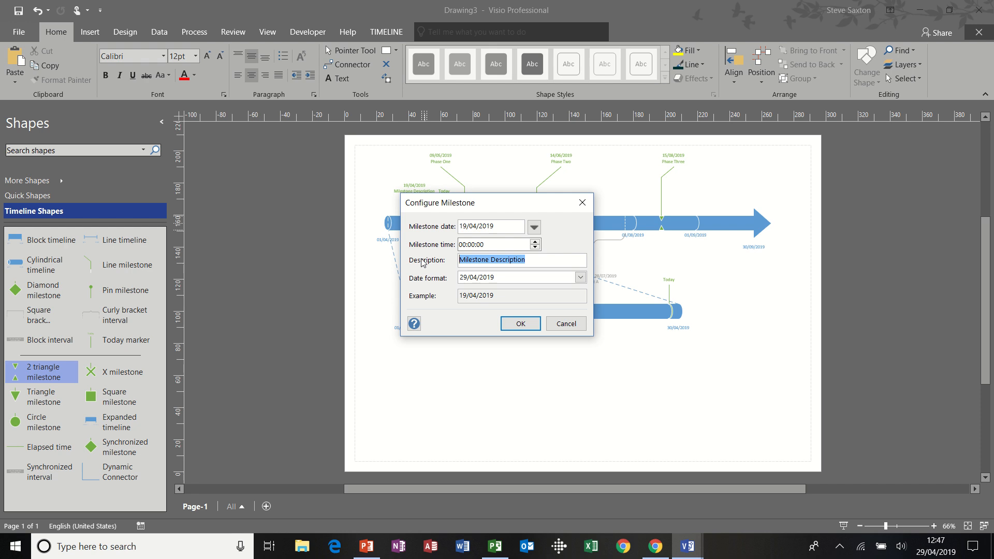
pyautogui.write('Test')
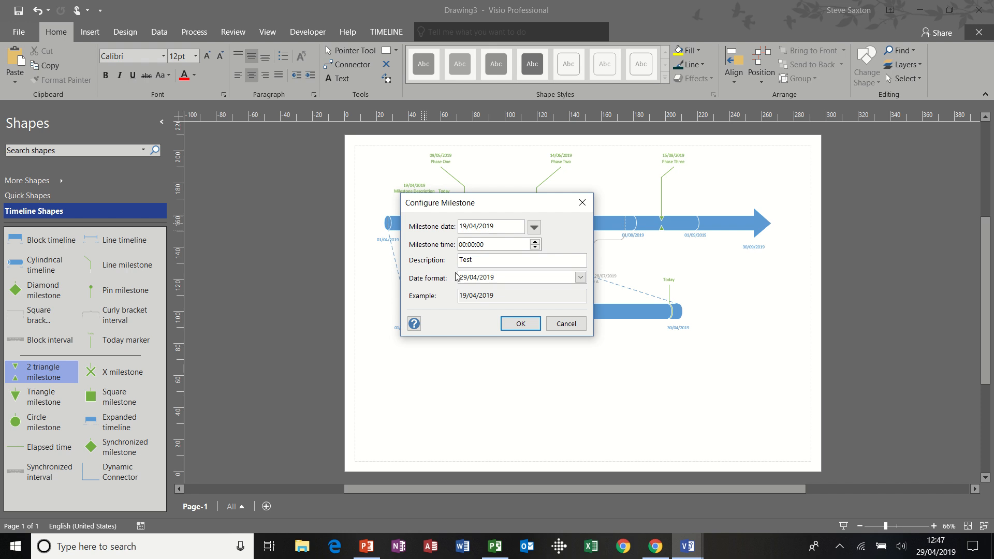
pyautogui.click(528, 325)
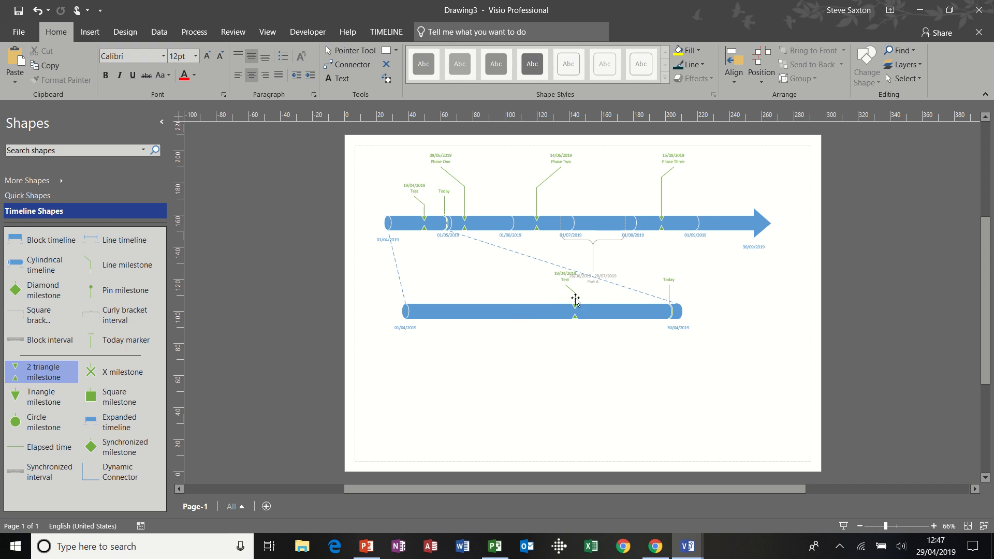
pyautogui.moveTo(576, 301); pyautogui.dragTo(516, 298)
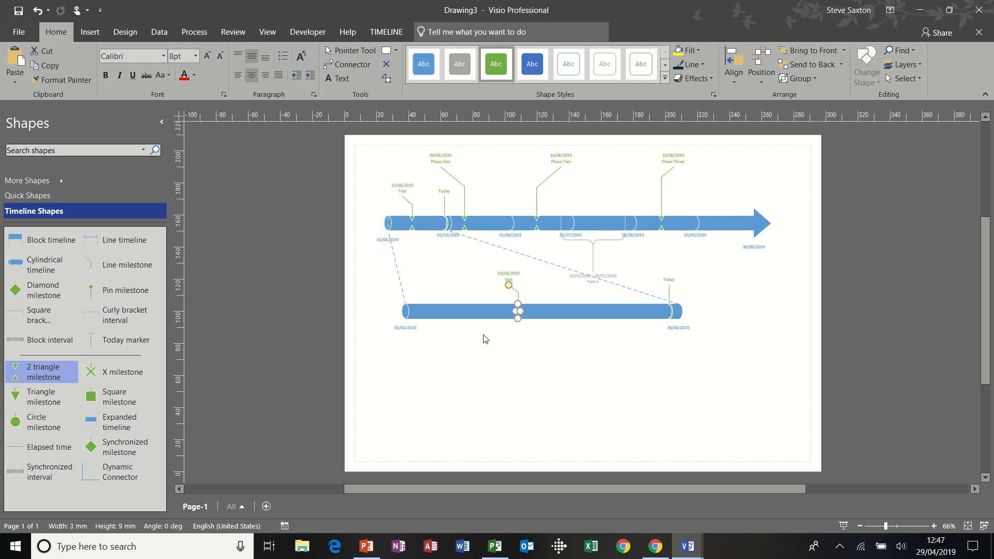
pyautogui.click(483, 358)
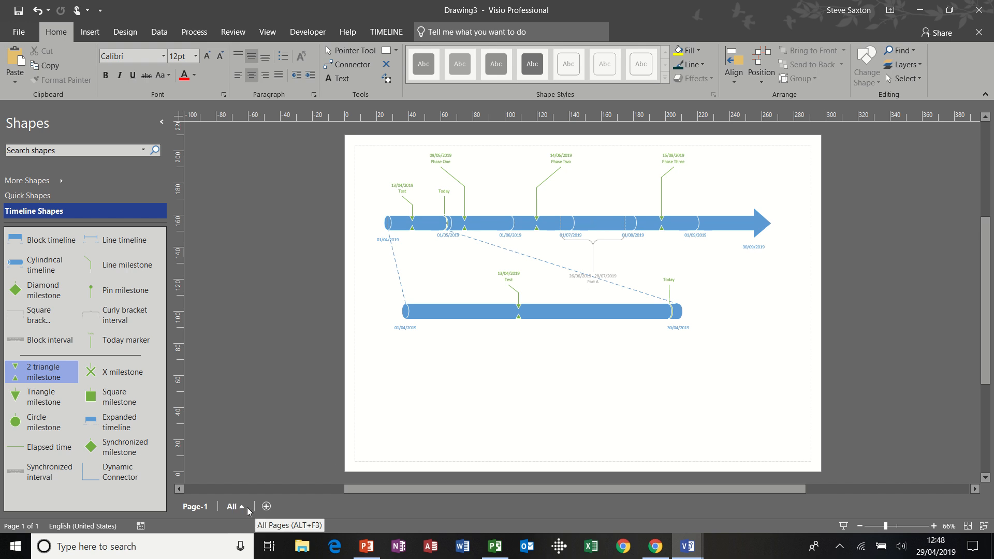
# - Add a new page and choose Build a wooden house.mpp as the Project file for a timeline data import
pyautogui.click(265, 507)
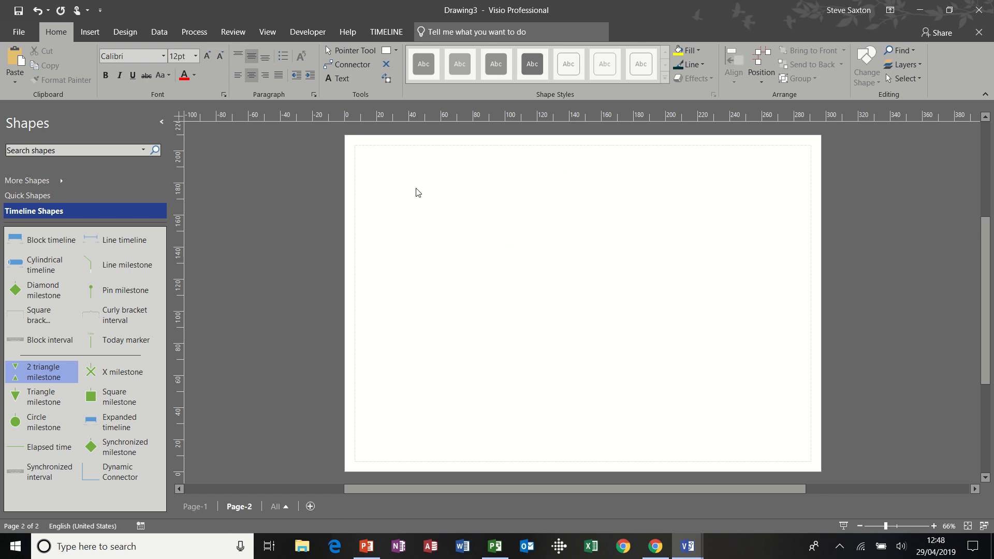
pyautogui.click(384, 33)
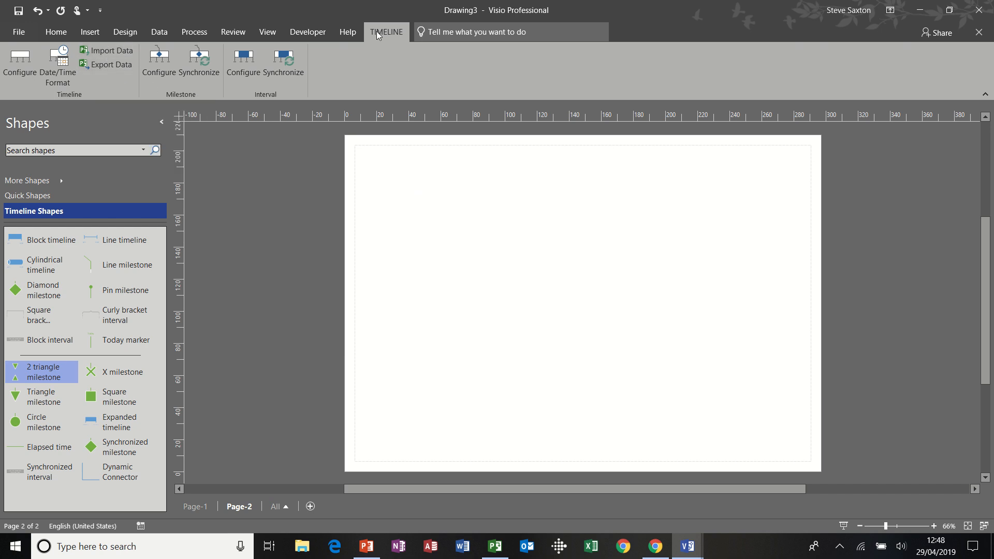
pyautogui.click(98, 49)
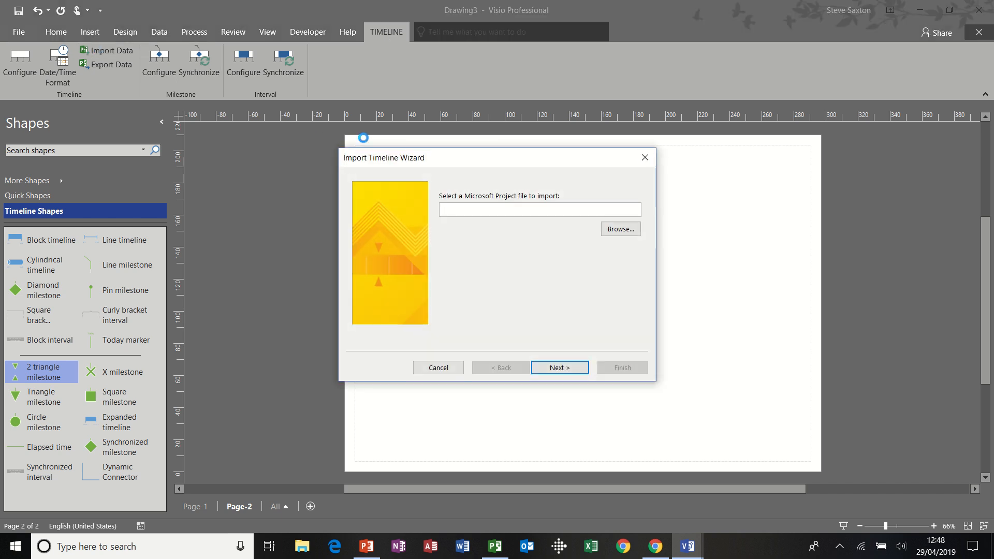
pyautogui.click(616, 228)
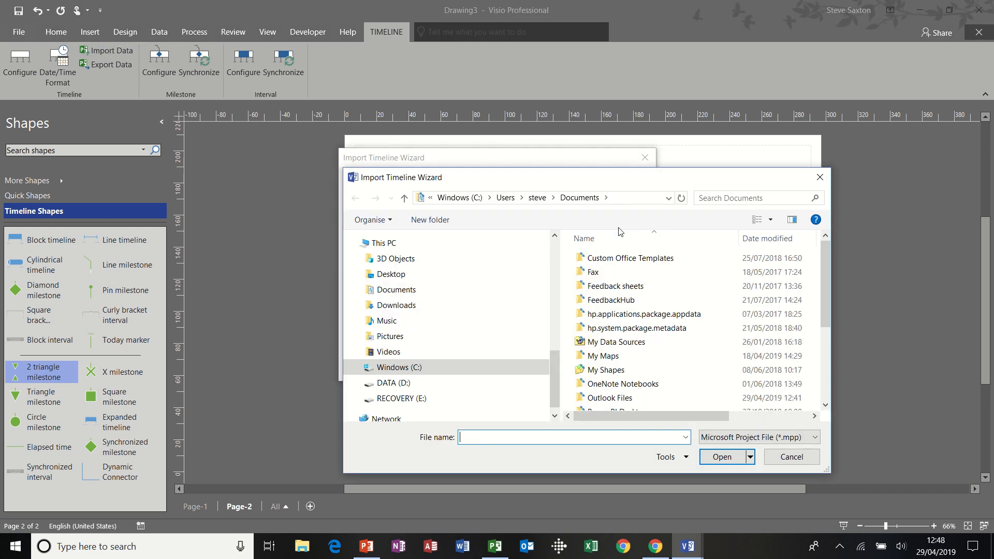
pyautogui.moveTo(825, 272); pyautogui.dragTo(829, 367)
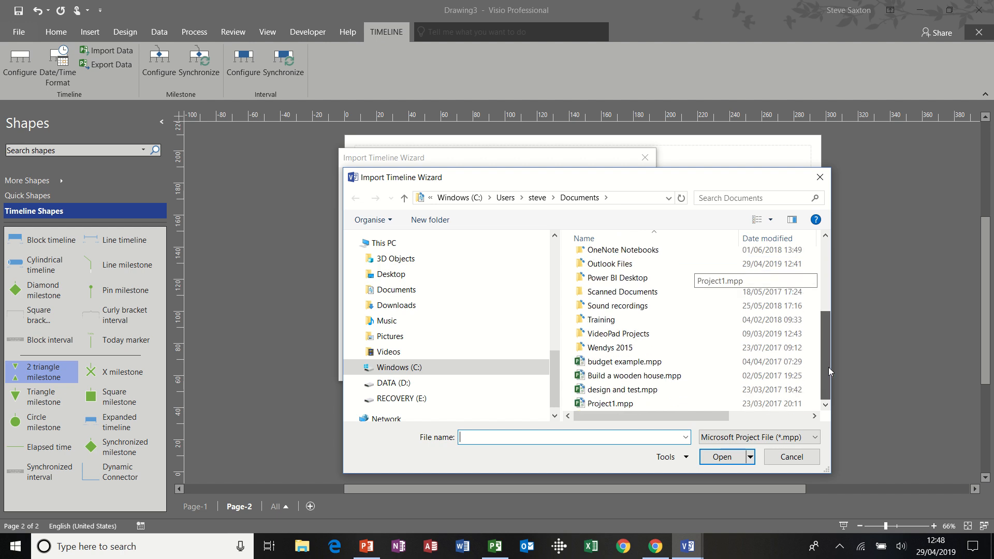
pyautogui.doubleClick(643, 377)
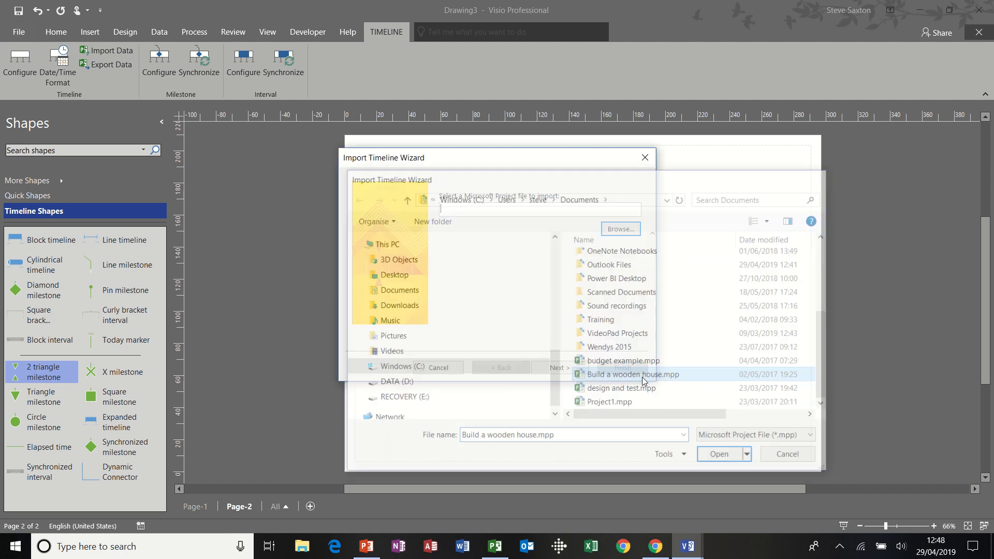
# - Complete the import with all task types, using a block timeline, diamond milestones and curly bracket intervals
pyautogui.click(561, 373)
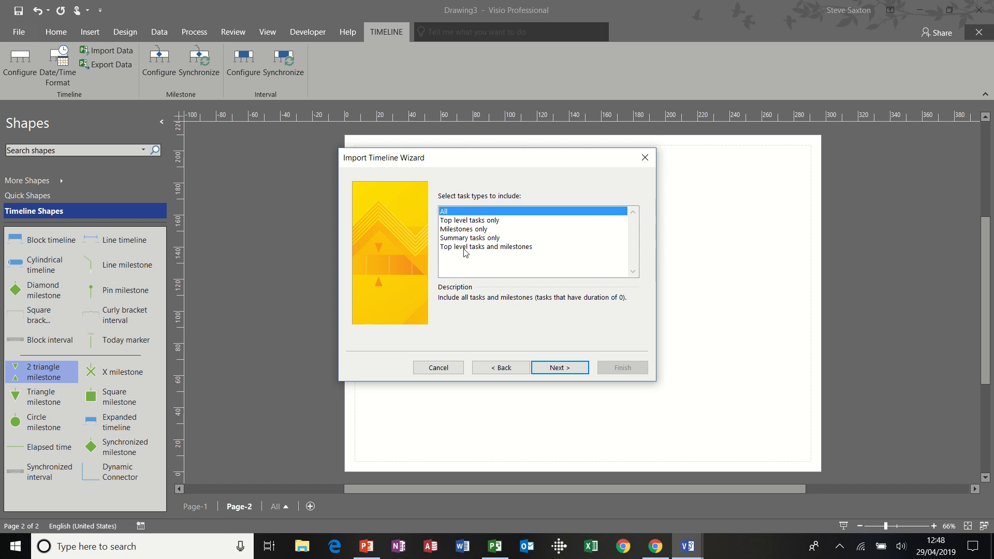
pyautogui.click(564, 370)
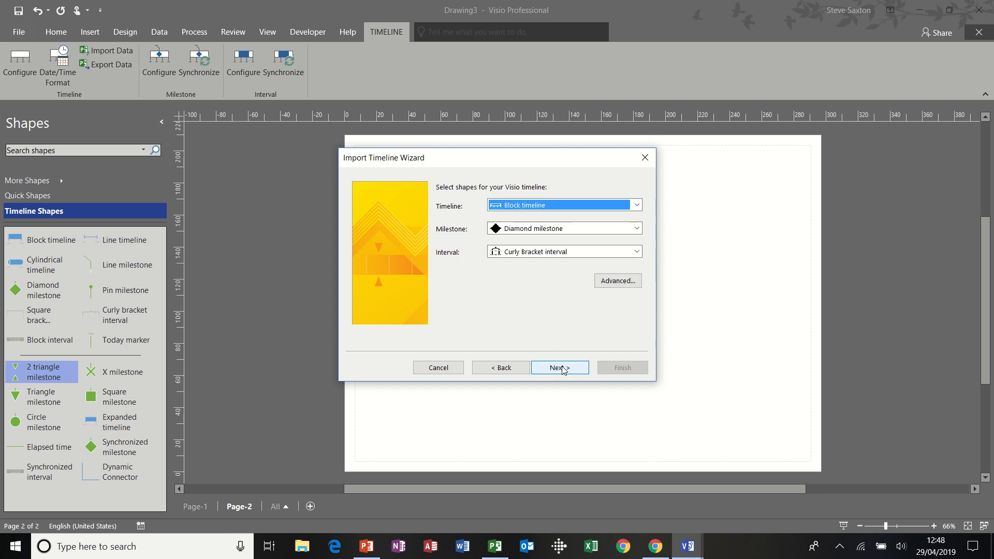
pyautogui.click(564, 369)
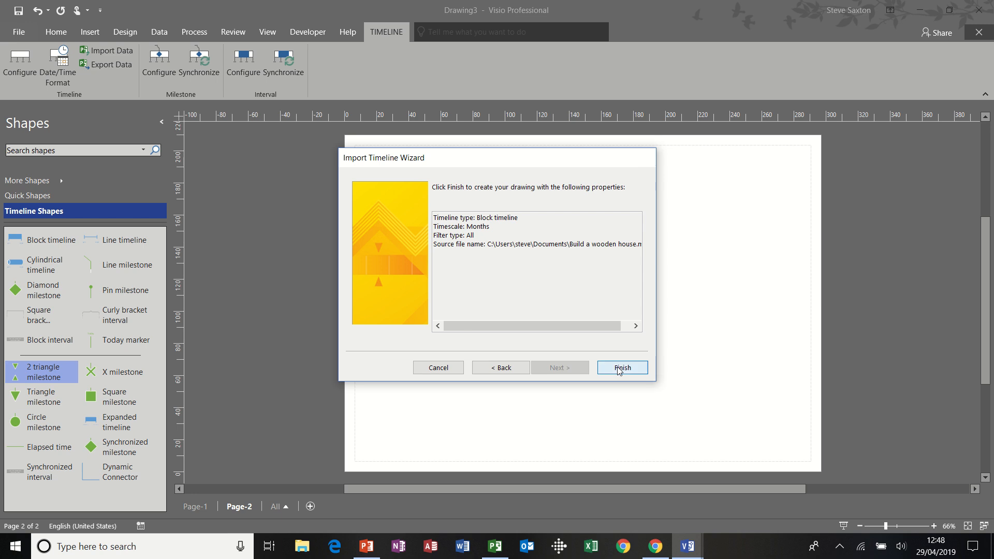
pyautogui.click(619, 369)
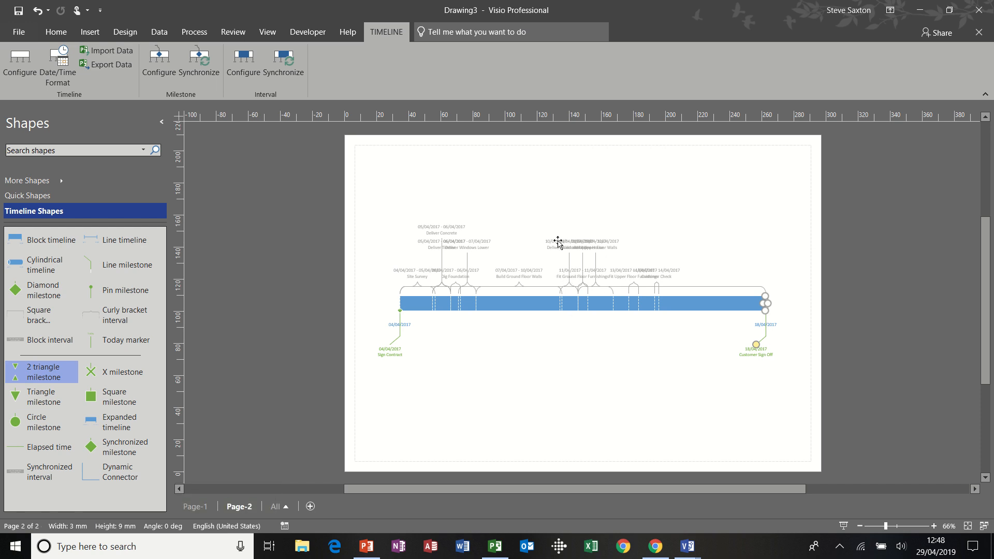
# - Move the Build a Wooden House interval label below the timeline and the Build Upper Floor Walls label up and to the right
pyautogui.click(582, 254)
pyautogui.moveTo(582, 285); pyautogui.dragTo(583, 348)
pyautogui.click(596, 259)
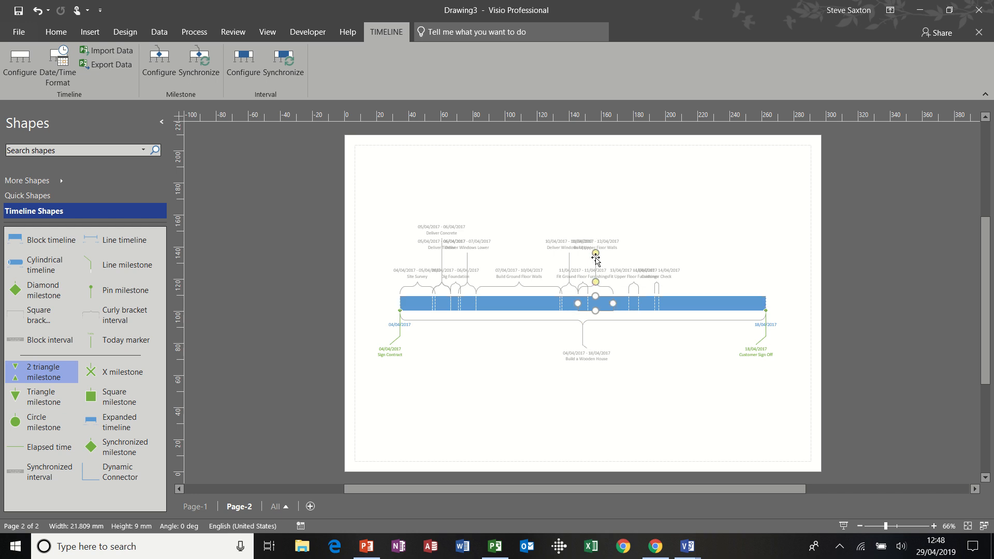
pyautogui.moveTo(595, 253); pyautogui.dragTo(653, 183)
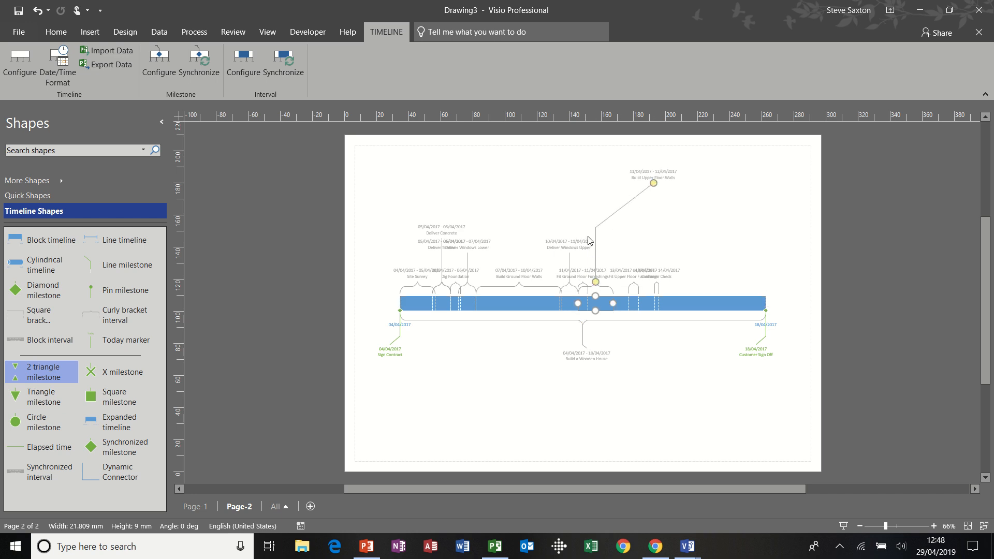
# - Move the Deliver Windows Upper label up and to the left, and raise the Fit Ground Floor Furnishings label straight above its interval
pyautogui.click(568, 262)
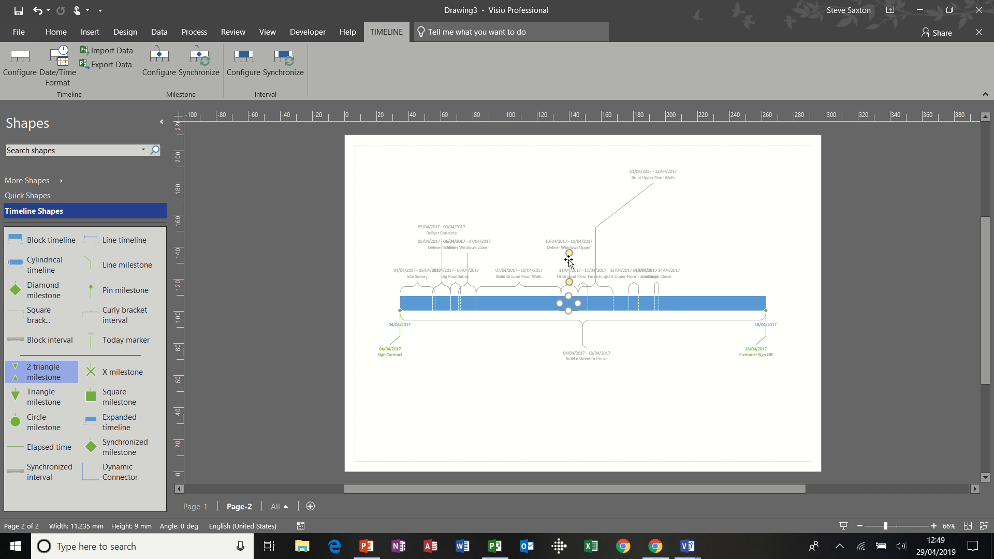
pyautogui.moveTo(540, 227); pyautogui.dragTo(526, 207)
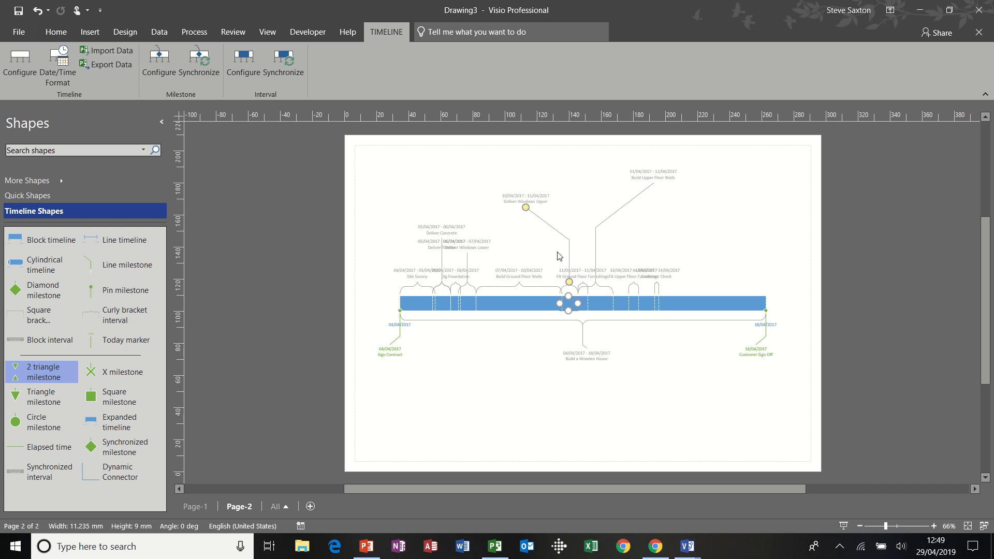
pyautogui.click(582, 280)
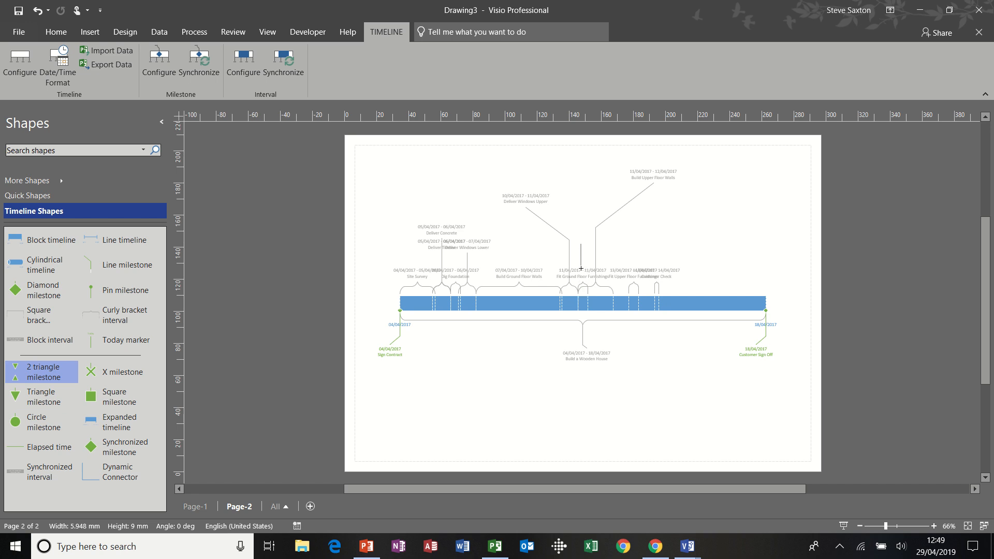
pyautogui.click(582, 284)
pyautogui.moveTo(583, 266); pyautogui.dragTo(583, 210)
pyautogui.click(646, 240)
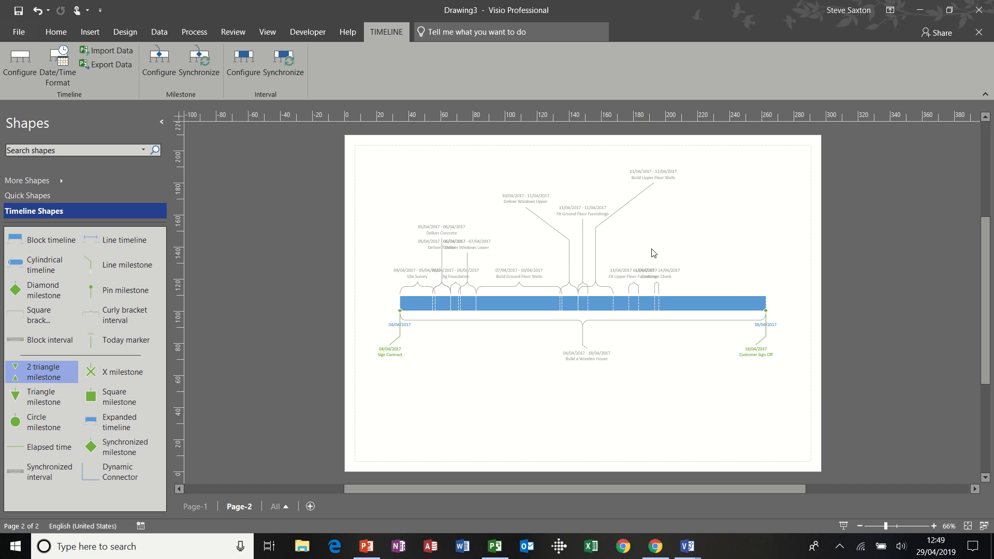
# - Move the Customer Check label up and to the right, and raise the Fit Upper Floor Furnishings label straight above its interval
pyautogui.click(656, 275)
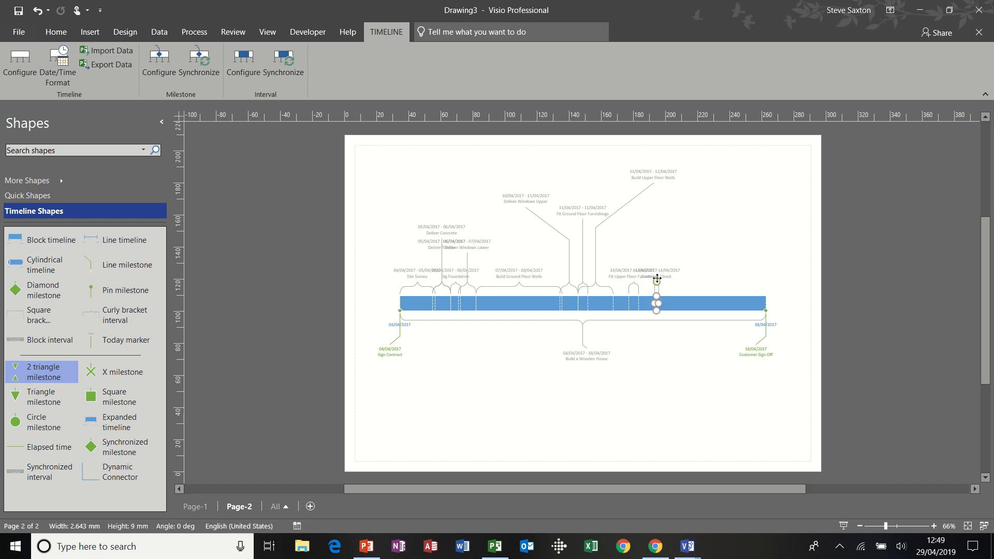
pyautogui.moveTo(710, 233); pyautogui.dragTo(712, 232)
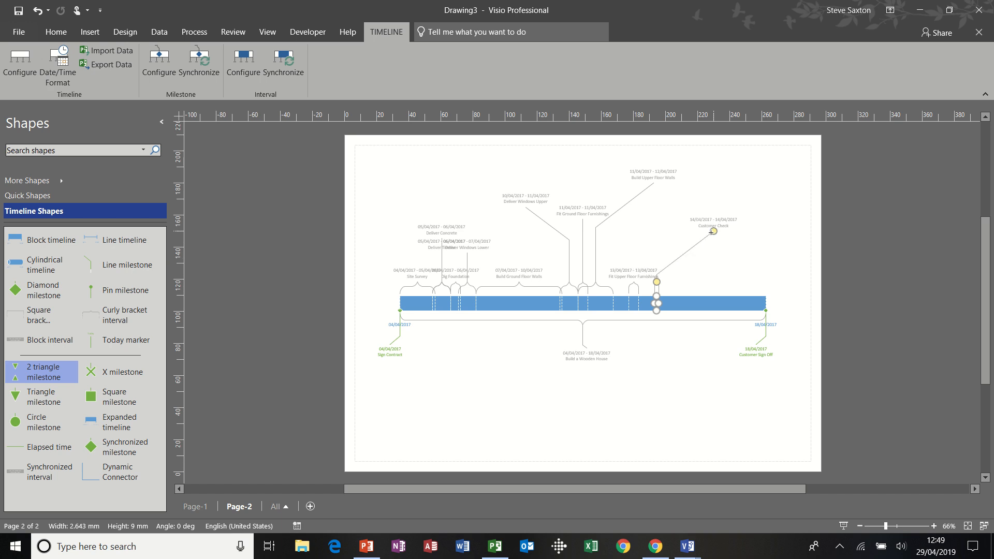
pyautogui.moveTo(662, 272); pyautogui.dragTo(633, 280)
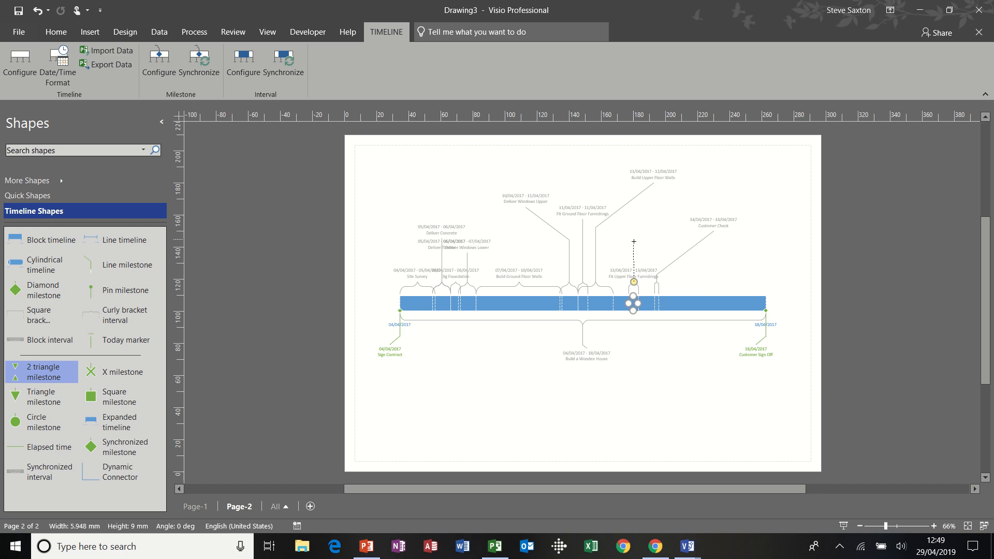
pyautogui.moveTo(634, 241); pyautogui.dragTo(633, 240)
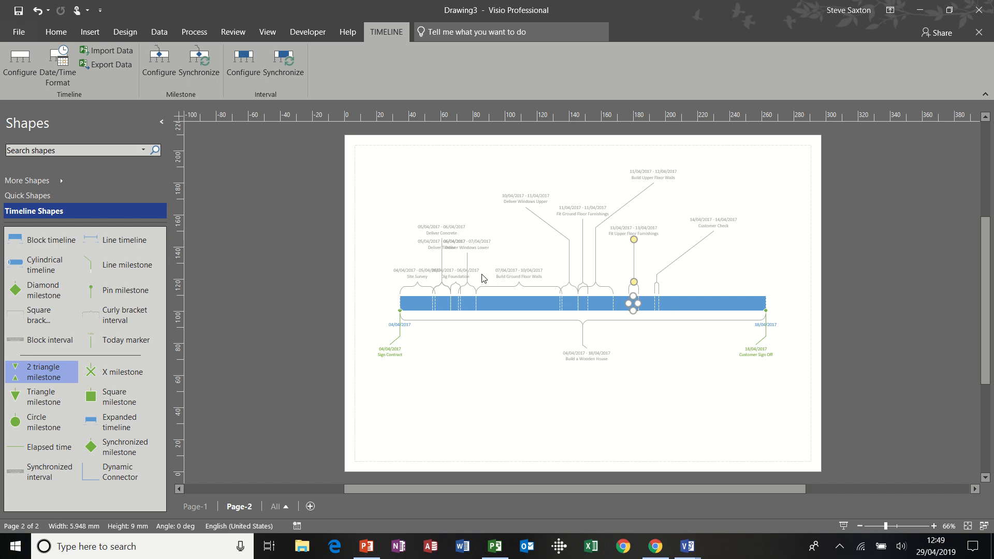
# - Move the Deliver Windows Lower interval label below the timeline, undoing any accidental shift of the interval itself
pyautogui.click(467, 250)
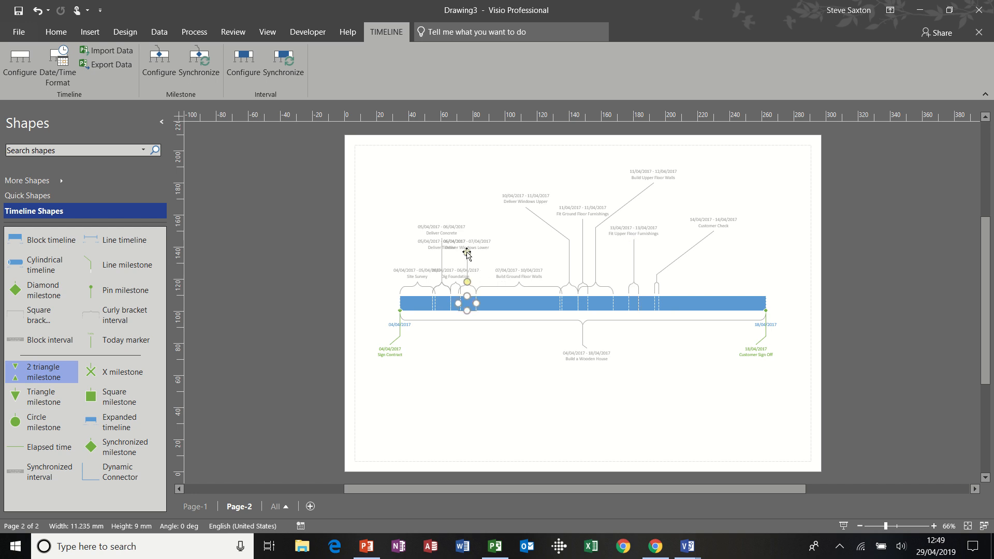
pyautogui.moveTo(467, 253)
pyautogui.mouseDown()
pyautogui.moveTo(470, 347)
pyautogui.moveTo(469, 264)
pyautogui.mouseUp()
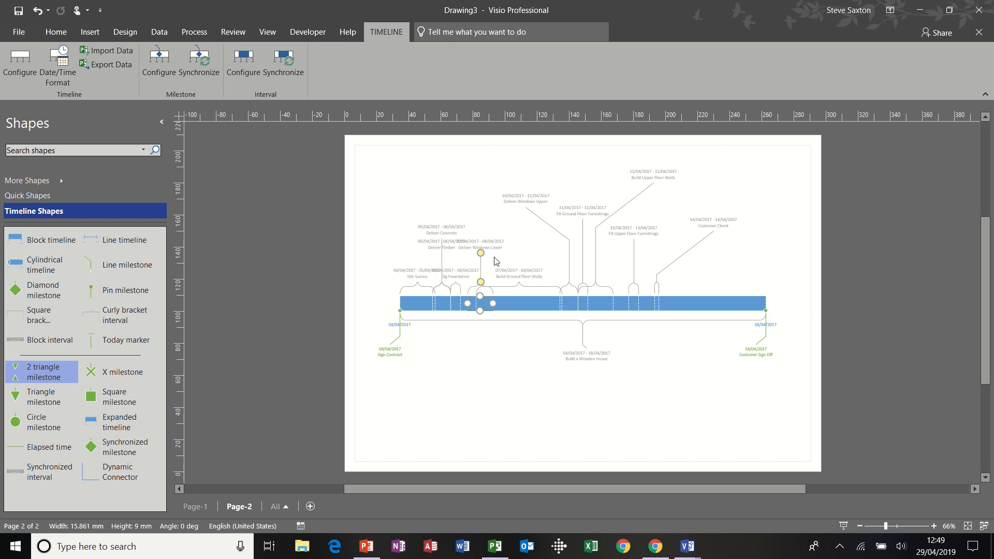
pyautogui.hotkey('ctrl', 'z')
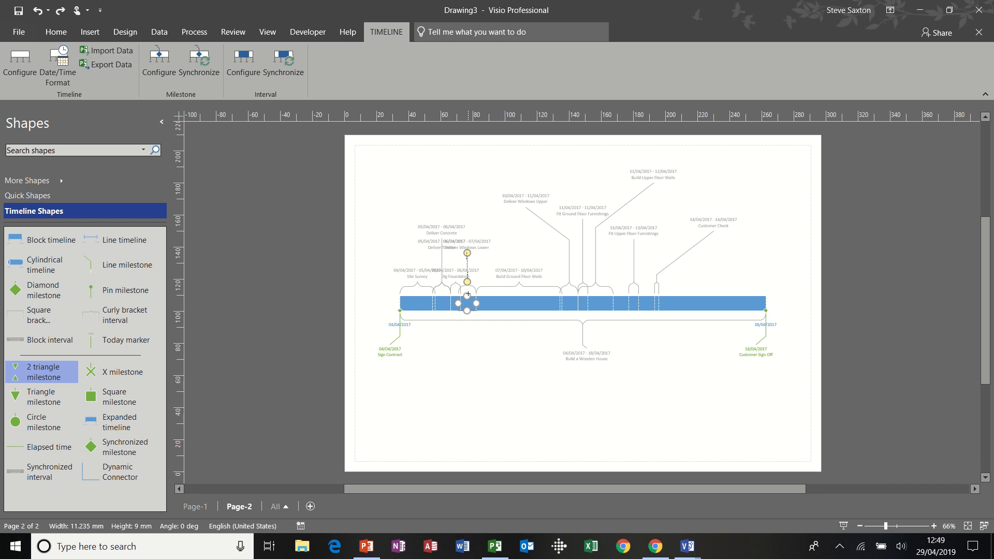
pyautogui.moveTo(468, 294); pyautogui.dragTo(469, 361)
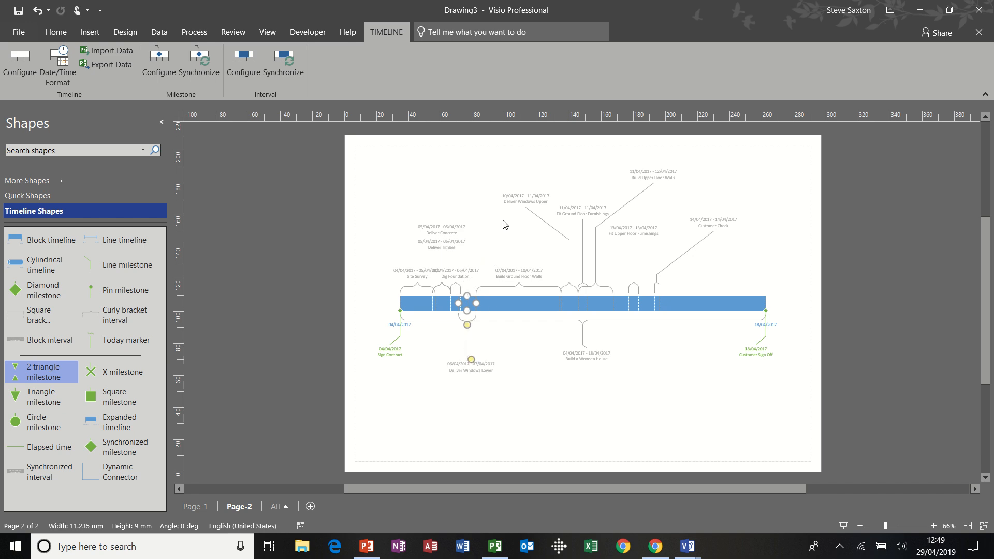
# - Move the Deliver Timber label below the timeline and the Dig Foundation label up and to the right of its interval
pyautogui.click(441, 280)
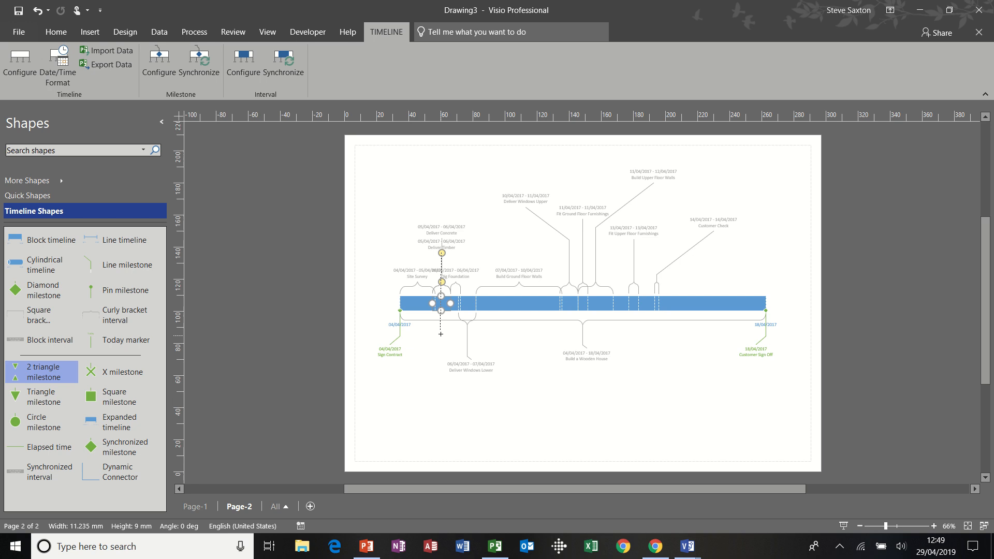
pyautogui.moveTo(440, 334); pyautogui.dragTo(441, 335)
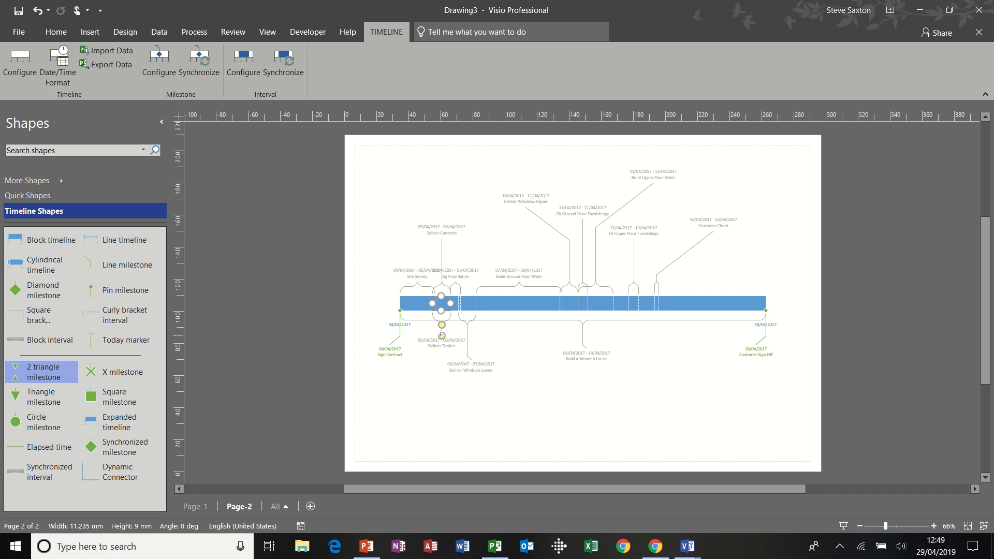
pyautogui.click(458, 283)
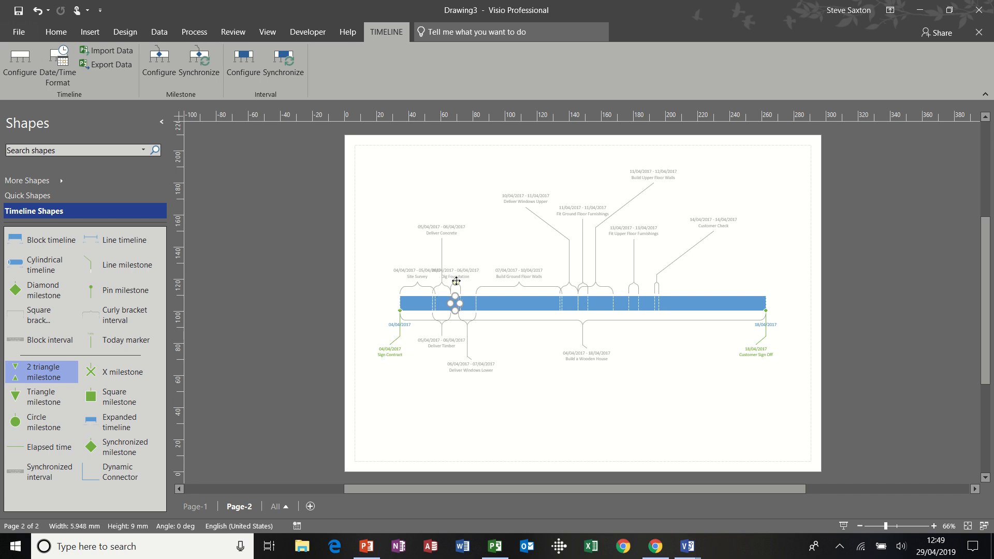
pyautogui.moveTo(465, 261); pyautogui.dragTo(484, 234)
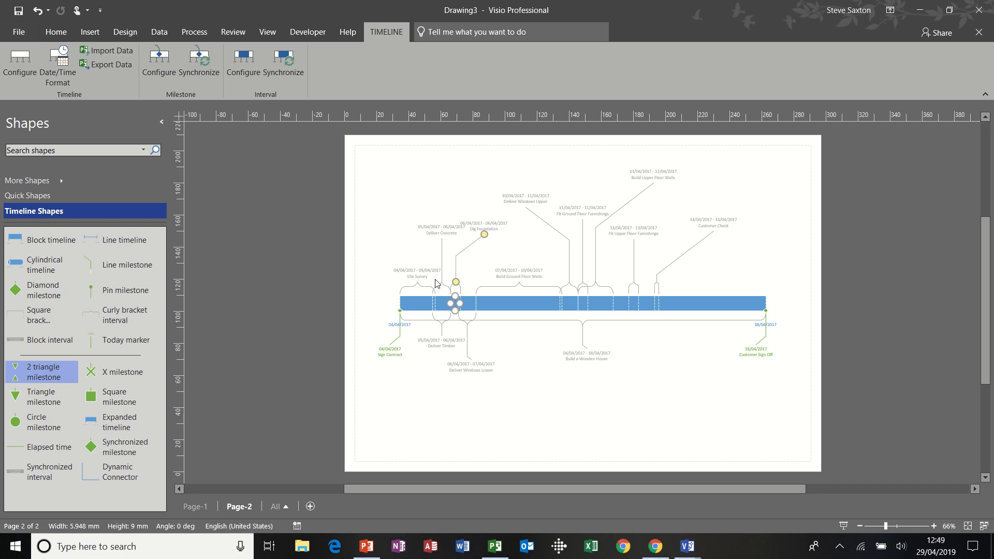
# - Move the Site Survey label up and to the left of its interval
pyautogui.click(417, 285)
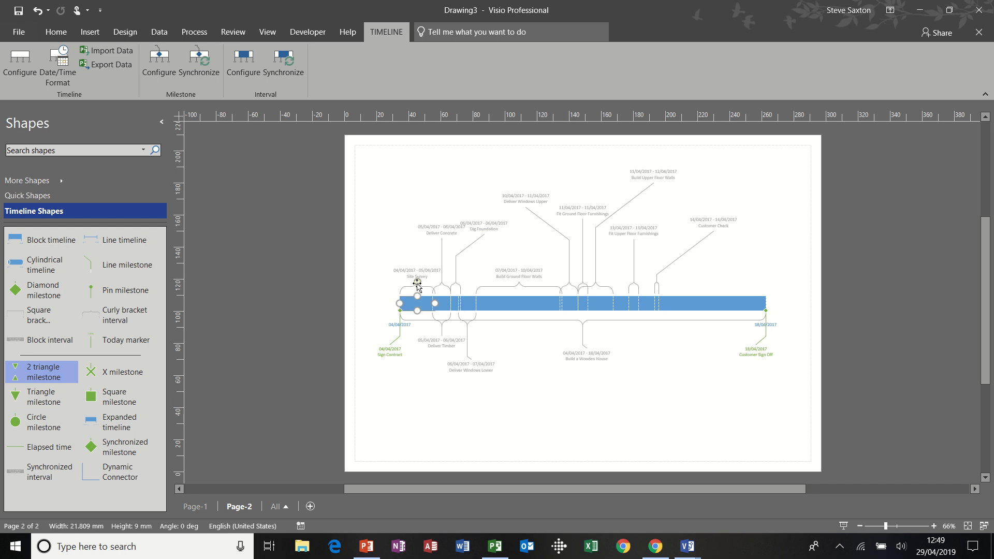
pyautogui.moveTo(412, 269); pyautogui.dragTo(389, 235)
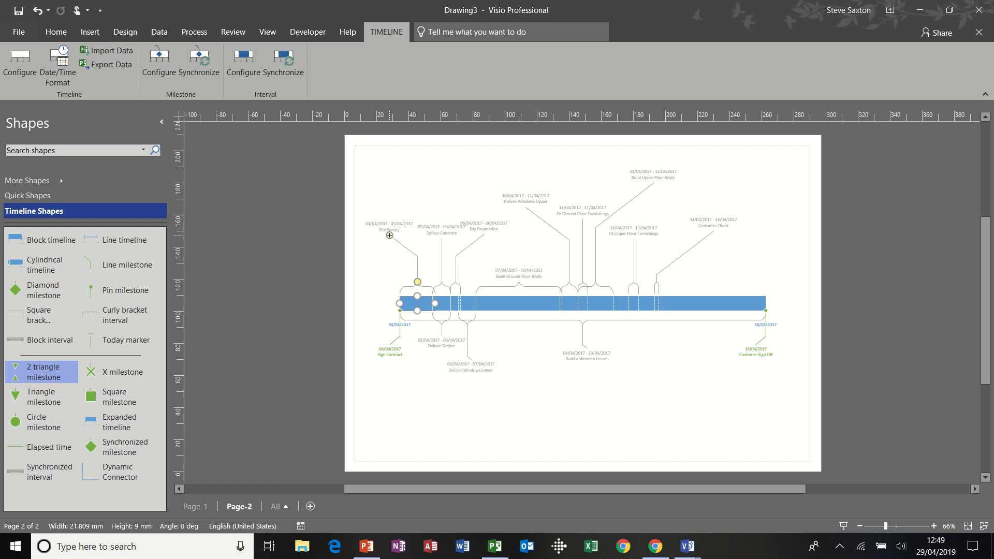
pyautogui.click(540, 373)
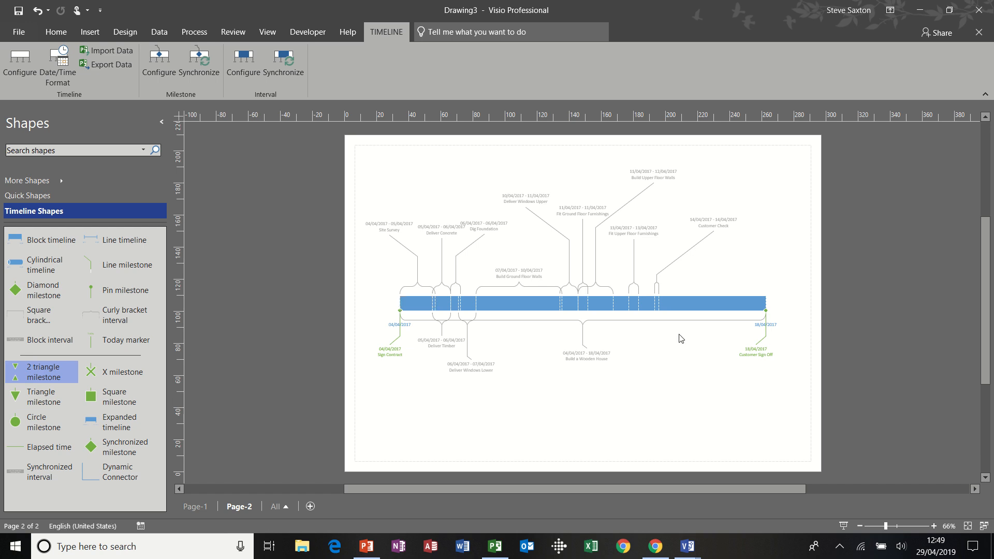
# - Add an arrowhead at the end of the imported timeline on Page-2
pyautogui.rightClick(732, 305)
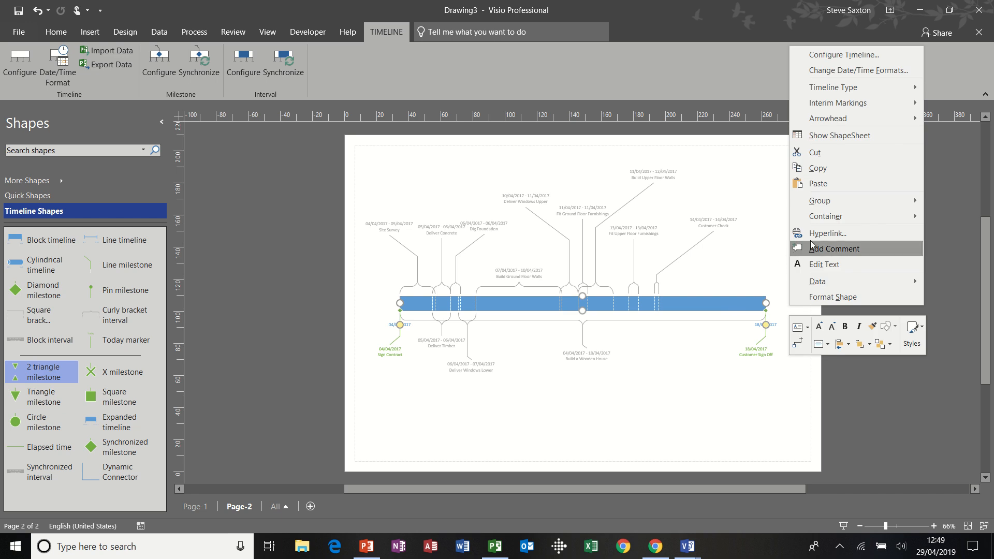
pyautogui.moveTo(868, 116)
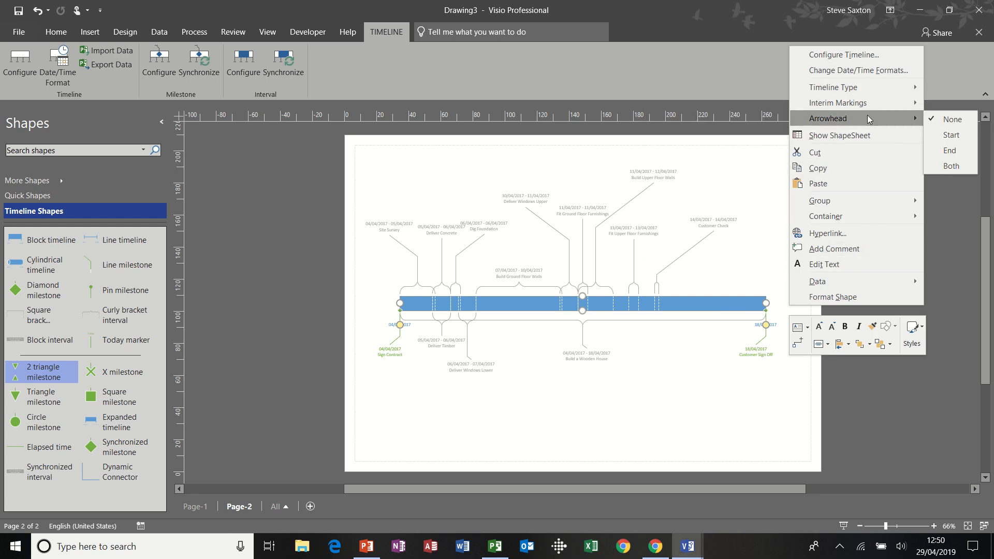
pyautogui.click(949, 150)
pyautogui.click(682, 378)
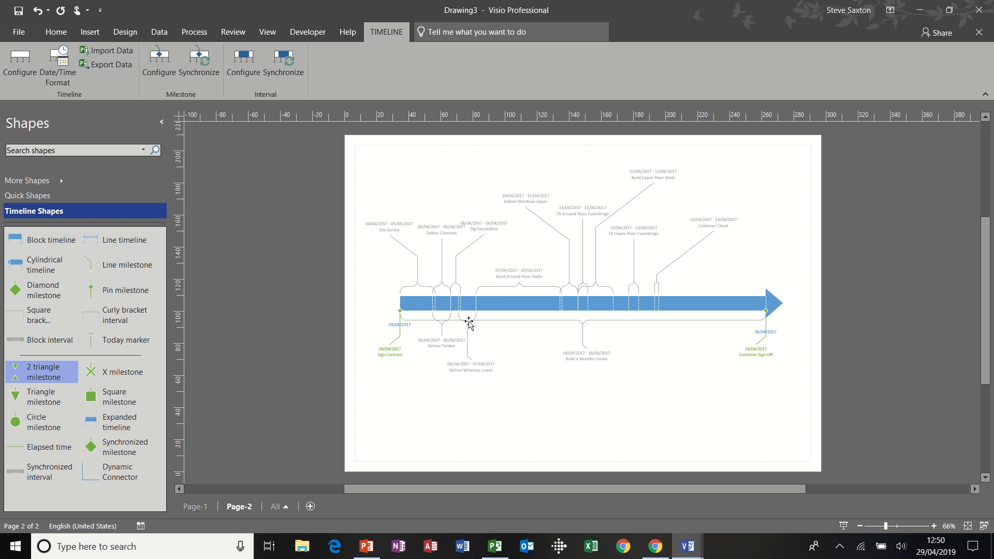
# - Start exporting the main timeline on Page-1, including all markers on its expanded child timeline
pyautogui.click(202, 508)
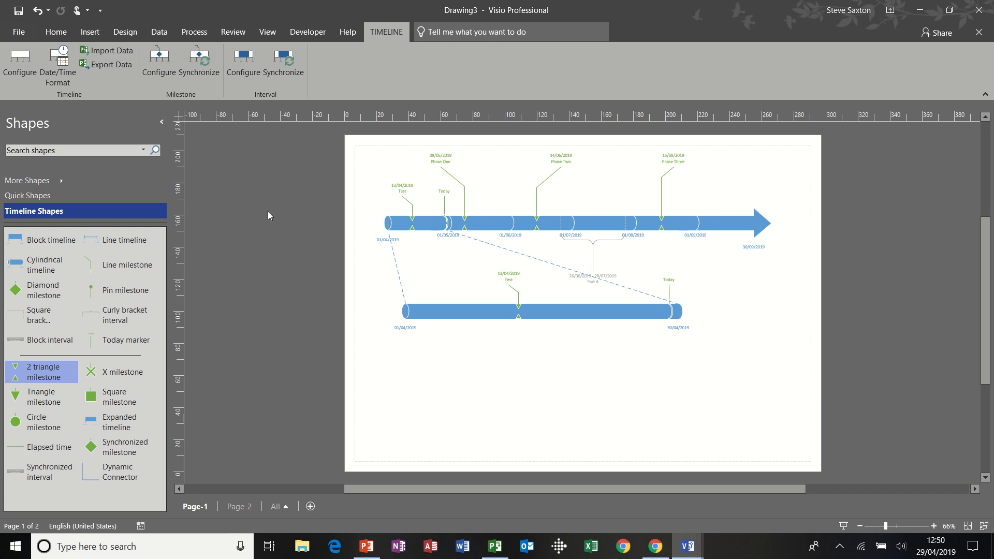
pyautogui.click(110, 66)
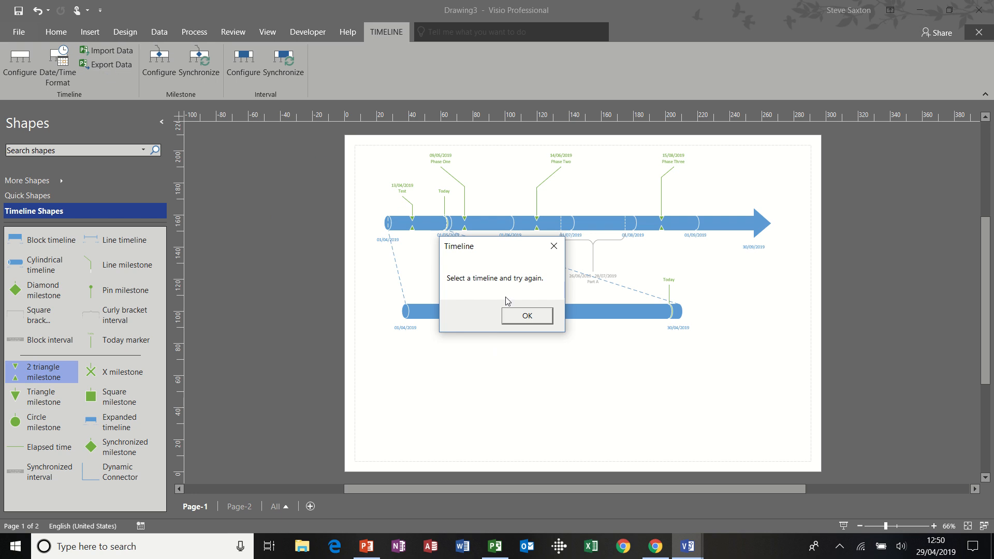
pyautogui.click(527, 316)
pyautogui.click(474, 223)
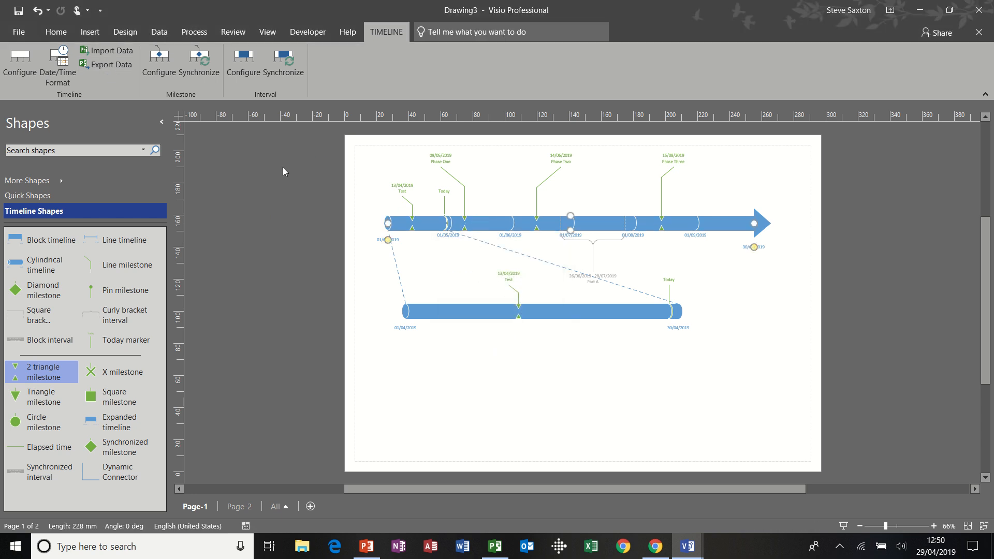
pyautogui.click(129, 64)
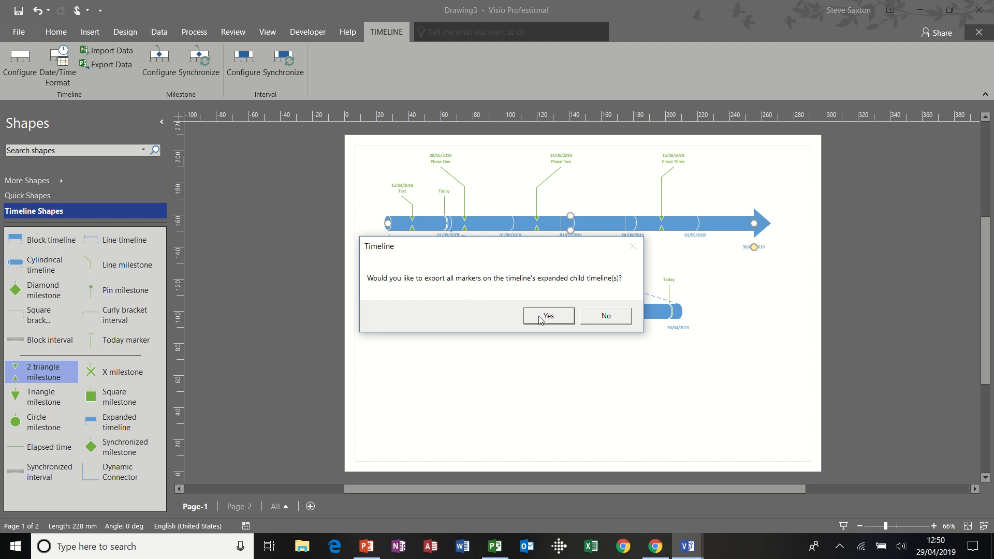
pyautogui.click(553, 321)
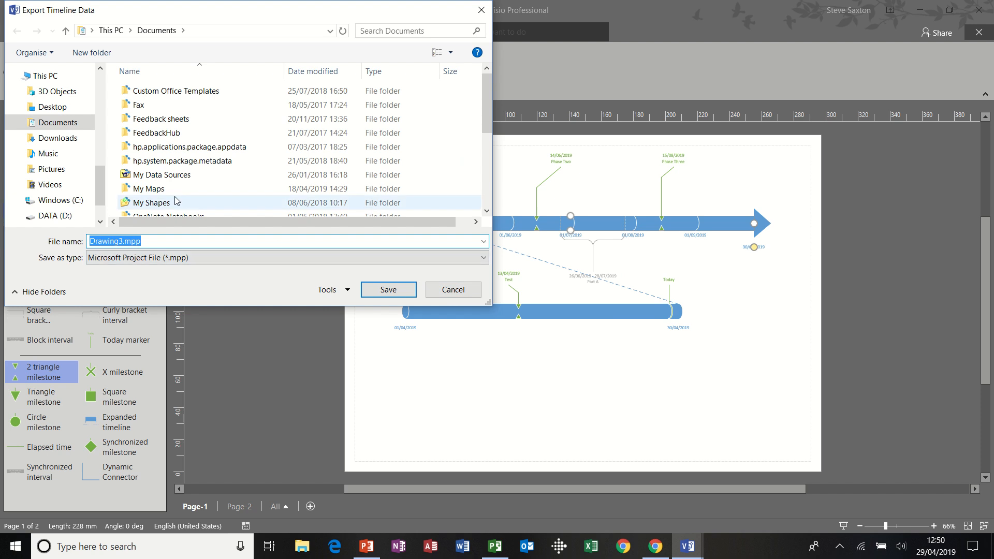
# - Save the exported timeline data to the Desktop as the Microsoft Project file Drawing3.mpp
pyautogui.click(210, 259)
pyautogui.click(210, 259)
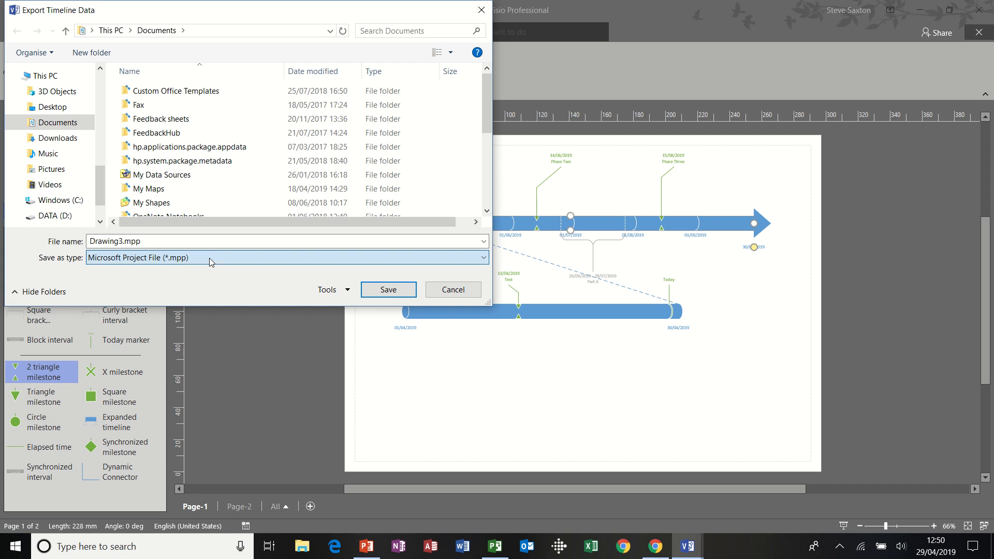
pyautogui.click(57, 108)
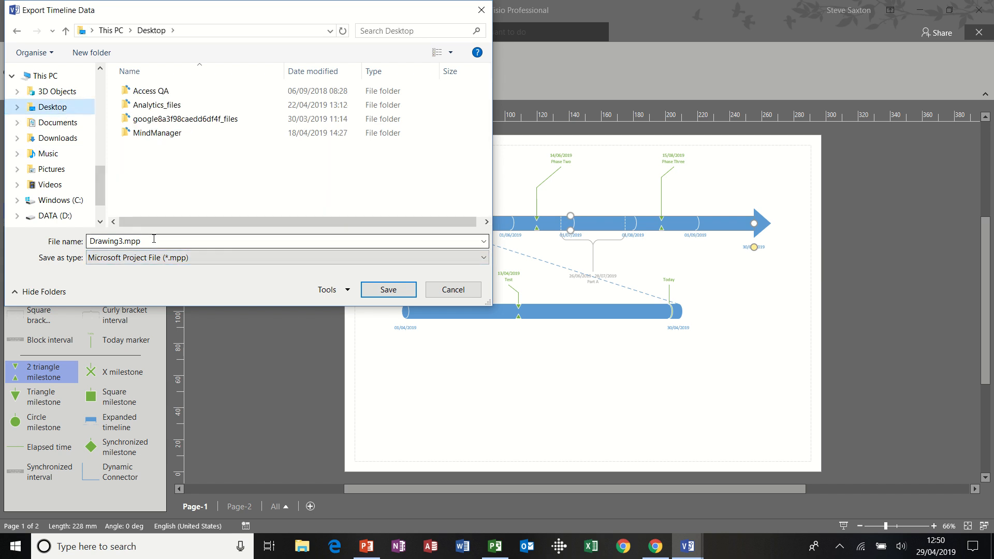
pyautogui.click(390, 290)
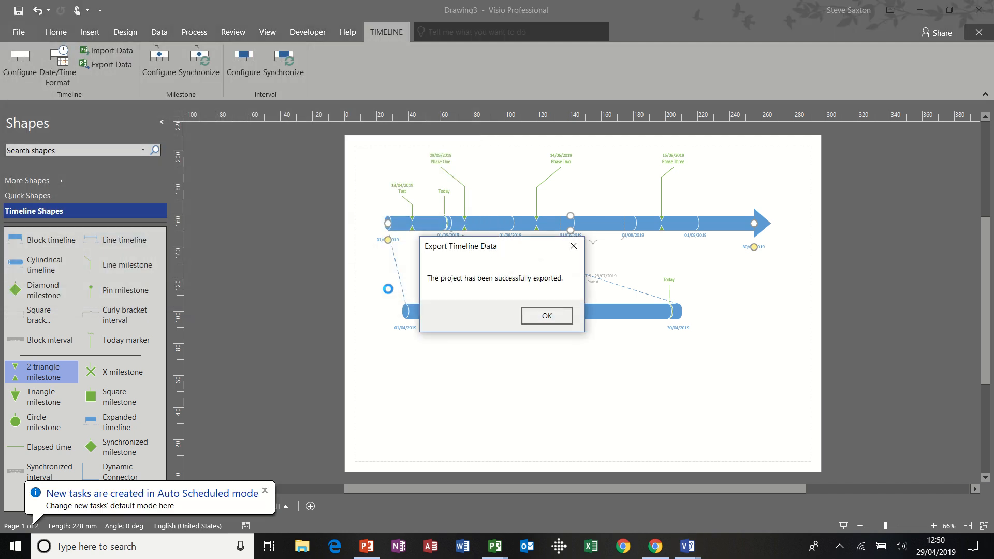
pyautogui.click(547, 316)
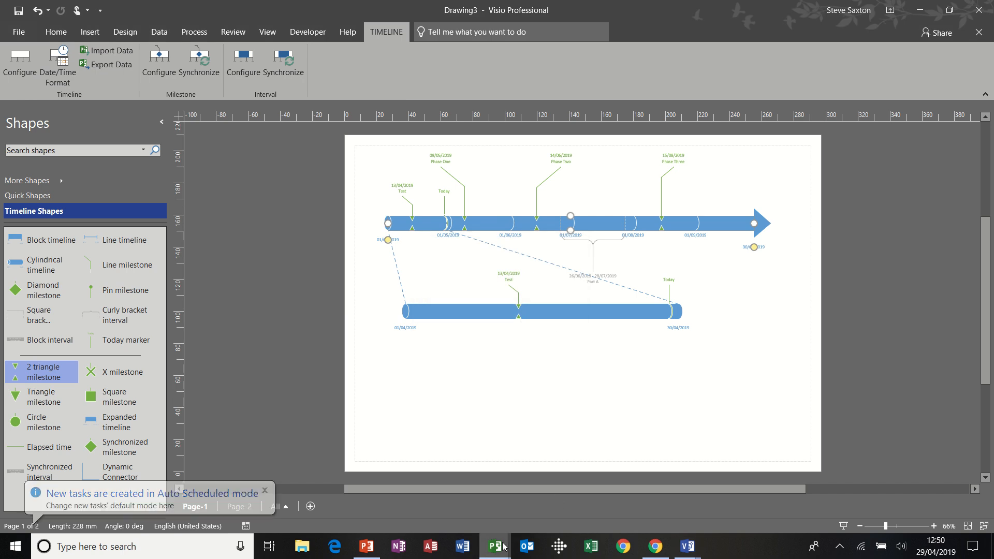
# - Switch to Project and open Drawing3.mpp from the Desktop to examine the exported tasks, closing Project to return to Visio
pyautogui.moveTo(502, 546)
pyautogui.click(480, 508)
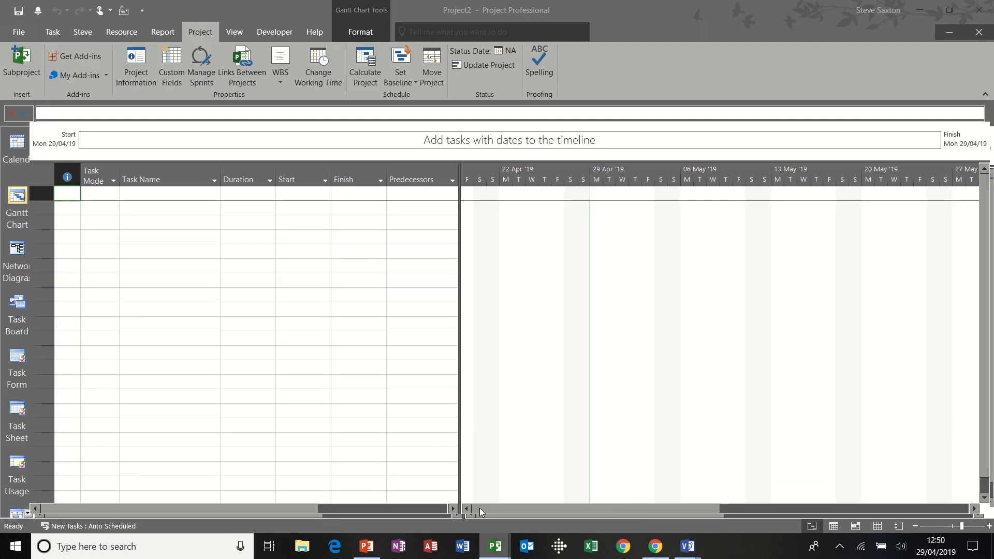
pyautogui.click(23, 36)
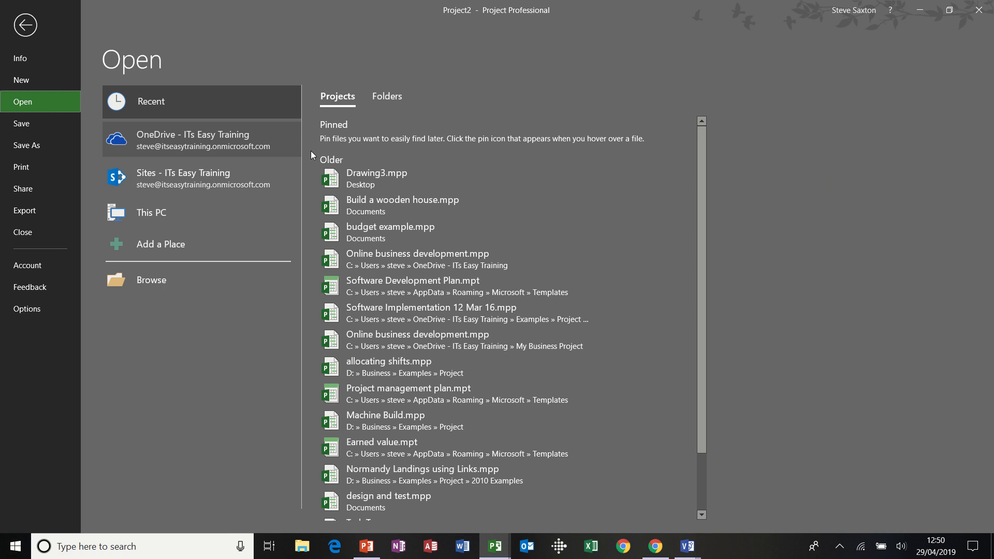
pyautogui.click(335, 180)
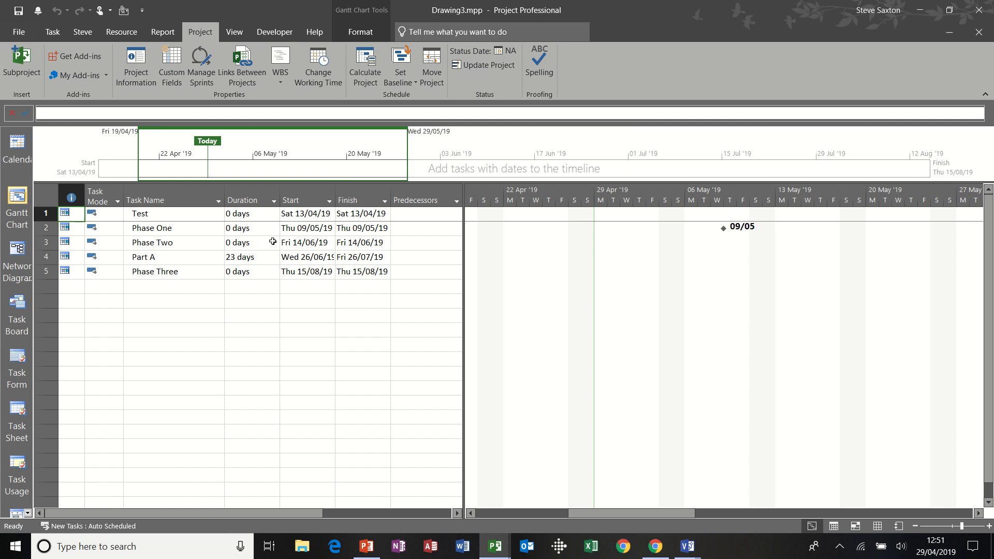
pyautogui.click(977, 11)
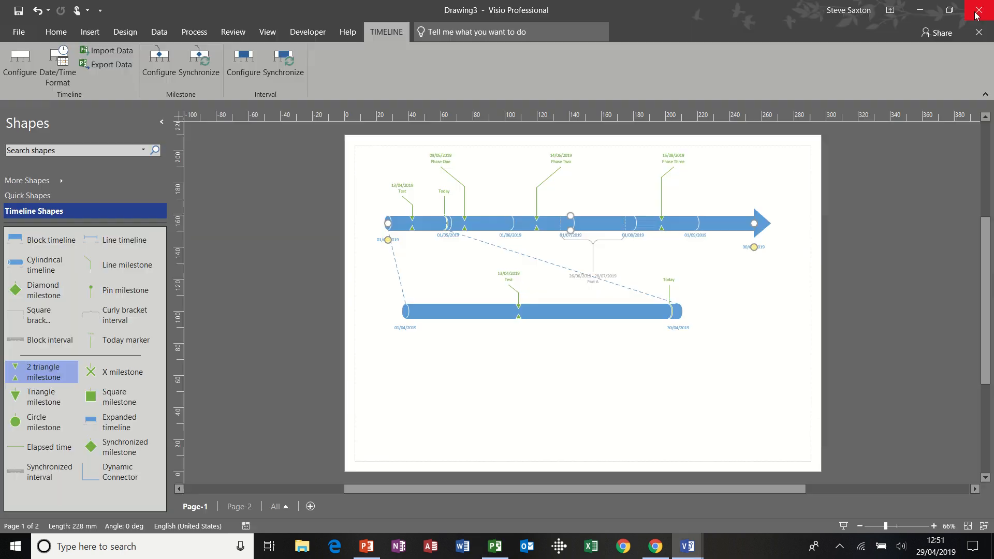
pyautogui.click(563, 378)
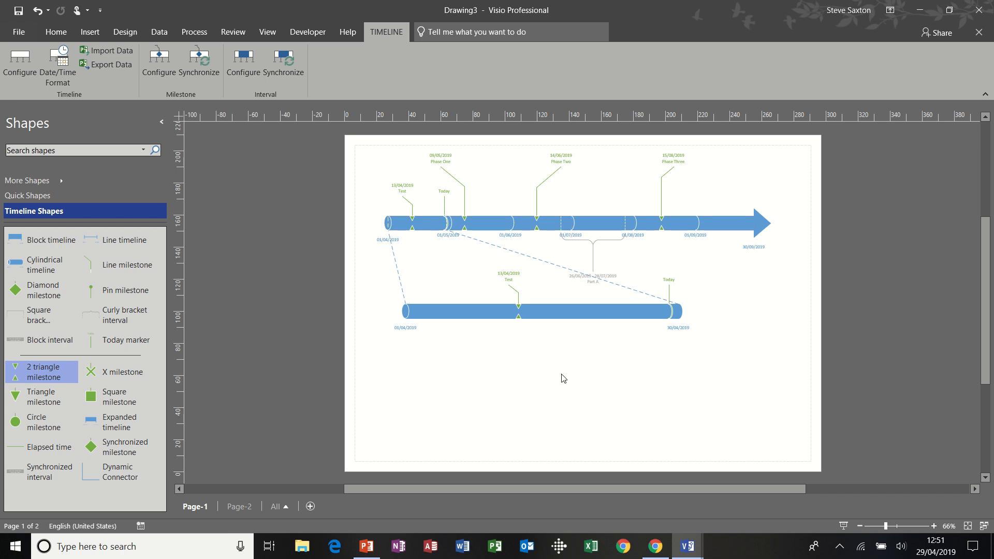